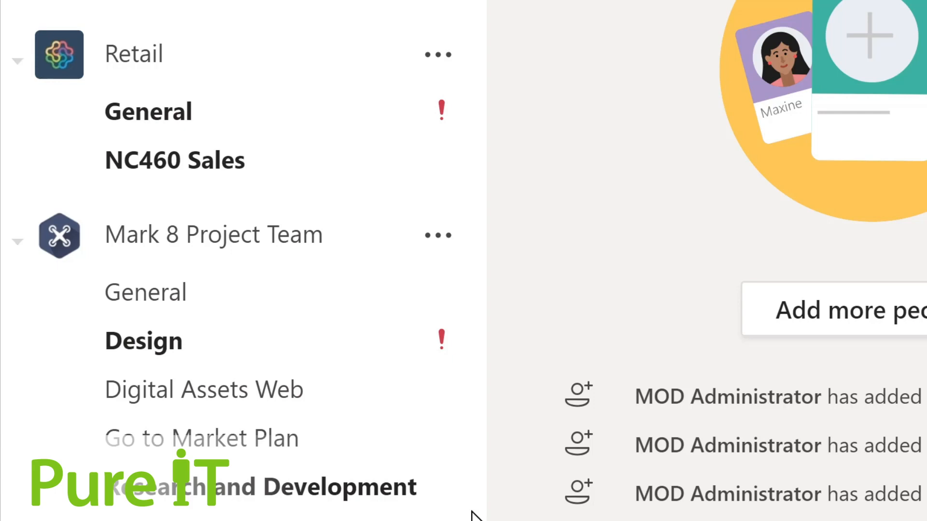
Open the Monthly Reports channel of the Sales and Marketing team.
scroll(471, 511, "down", 3)
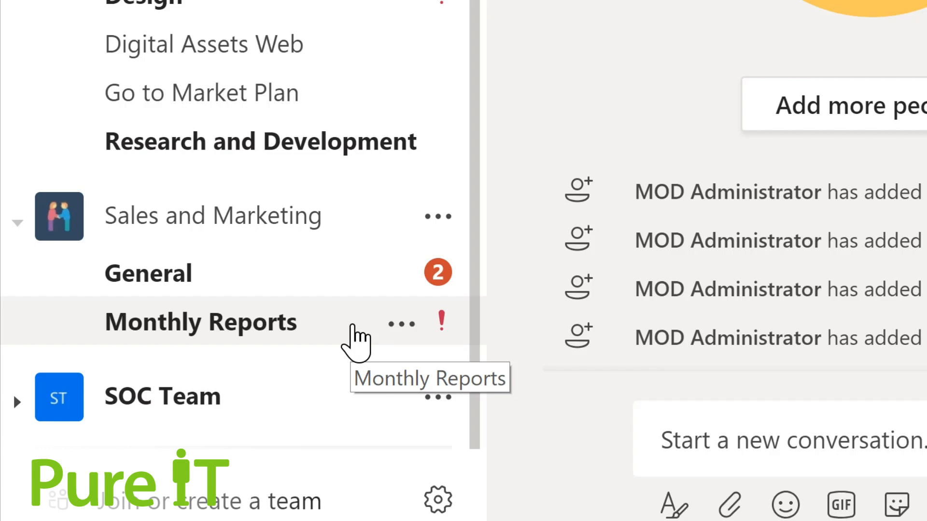
left_click(352, 326)
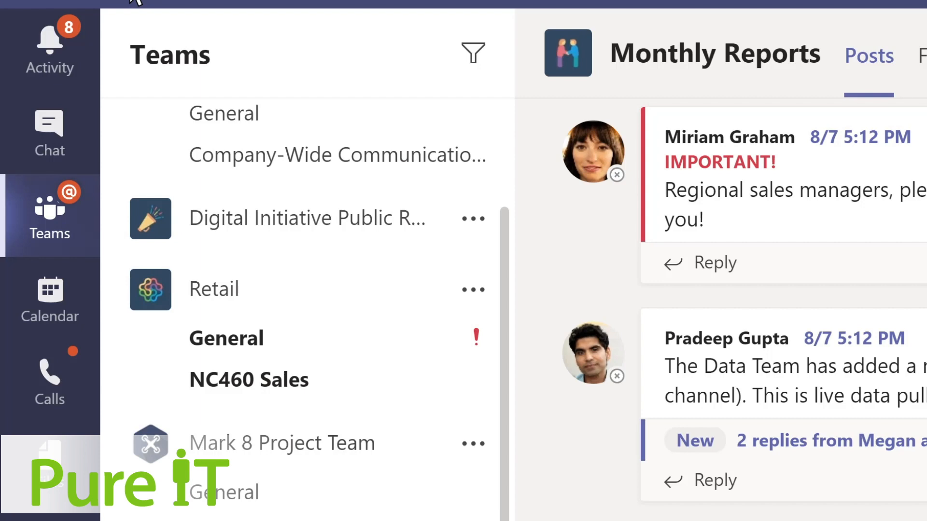
Open the activity feed and filter it by the word "marketing".
left_click(69, 58)
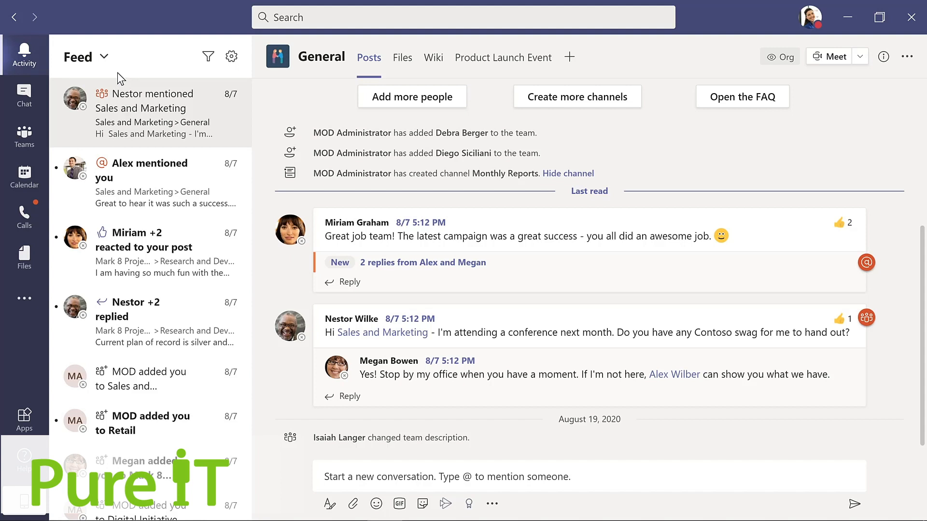
left_click(208, 57)
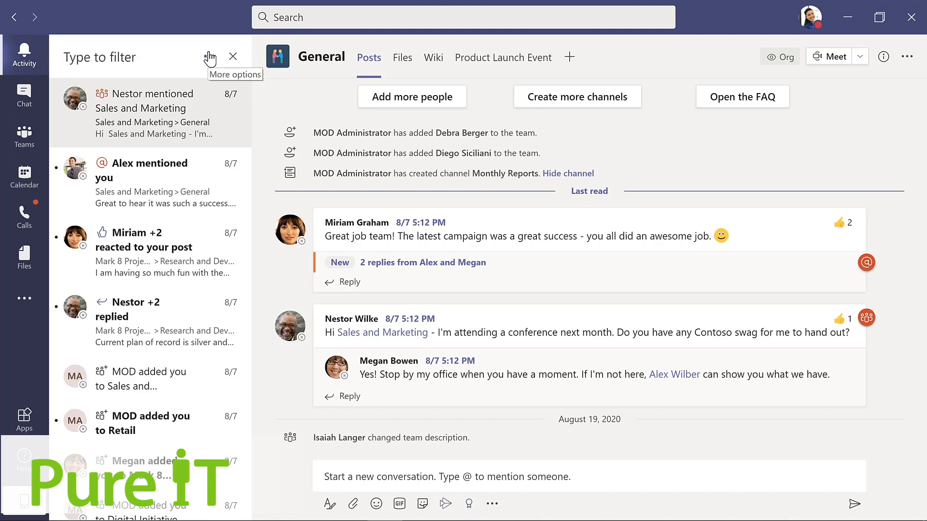
type("ma")
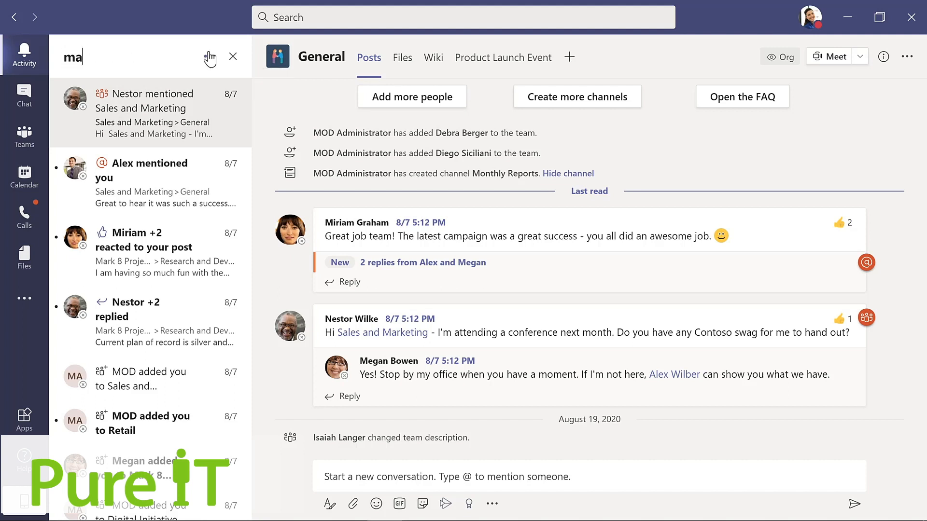
type("rketing")
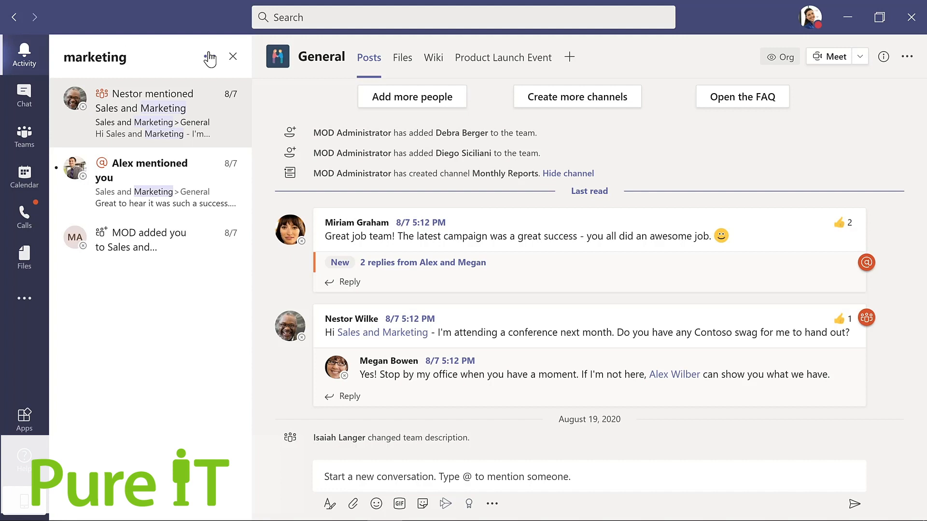
Look through the Chat, Calendar, Calls, Files and Apps areas and the profile options.
left_click(37, 101)
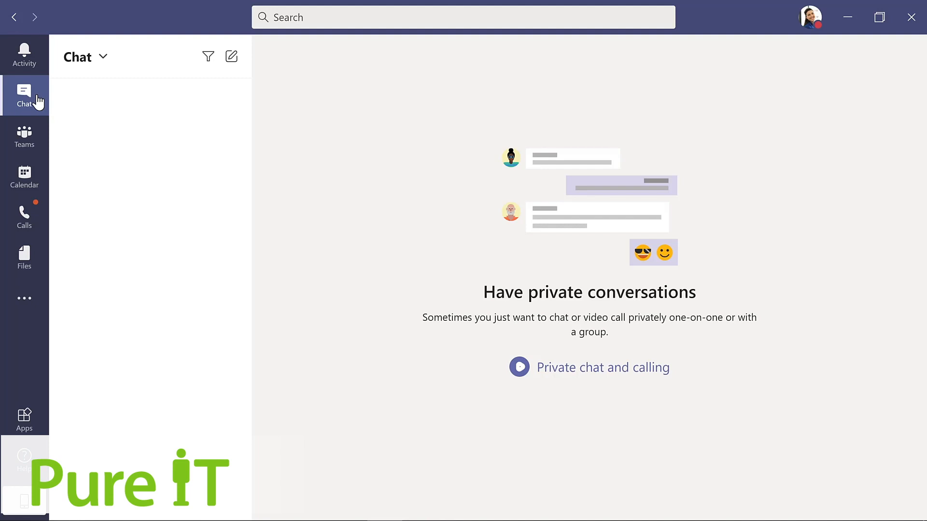
left_click(44, 179)
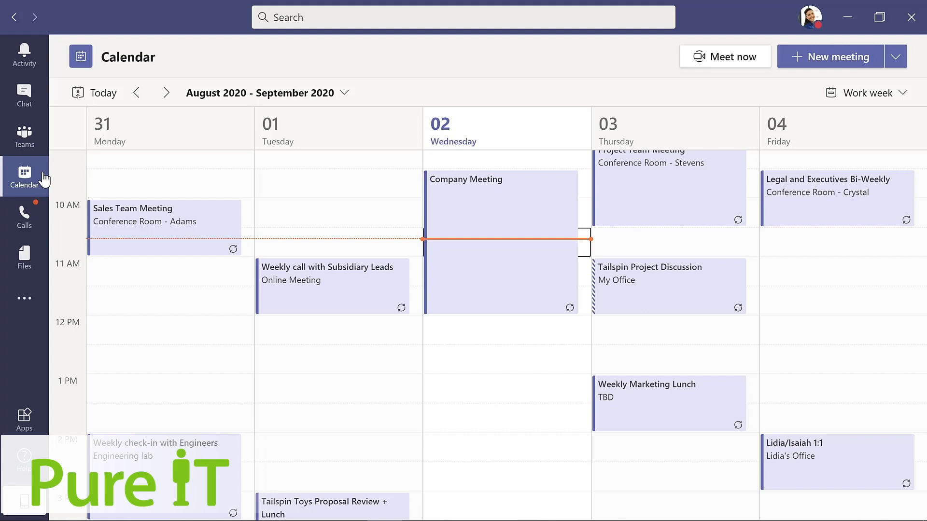
left_click(32, 224)
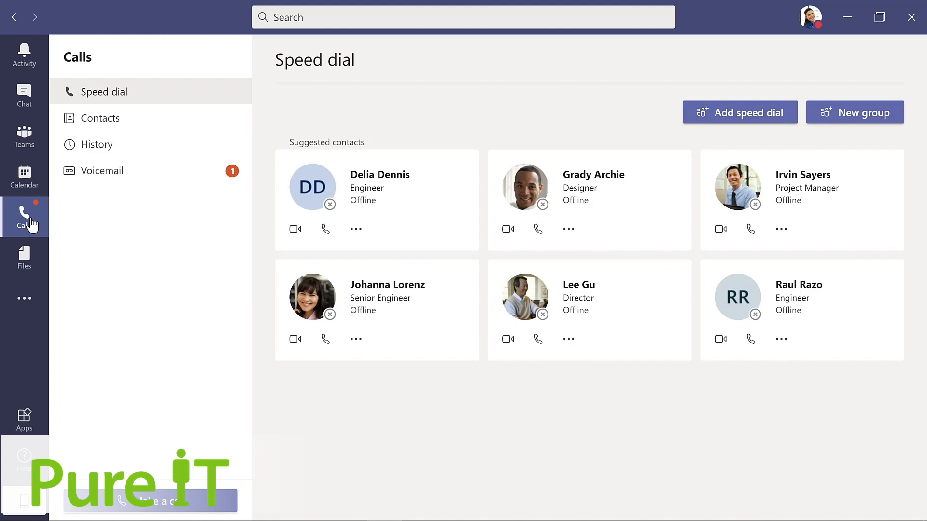
left_click(24, 258)
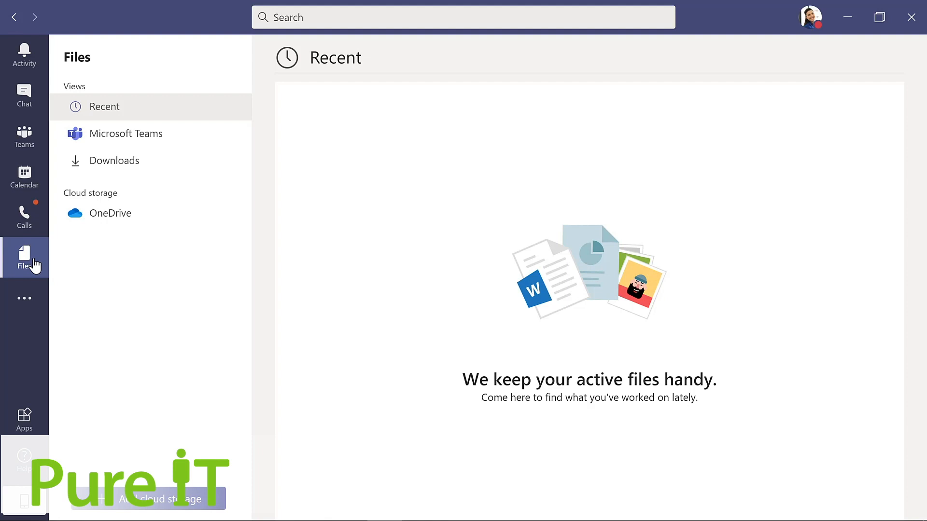
left_click(24, 420)
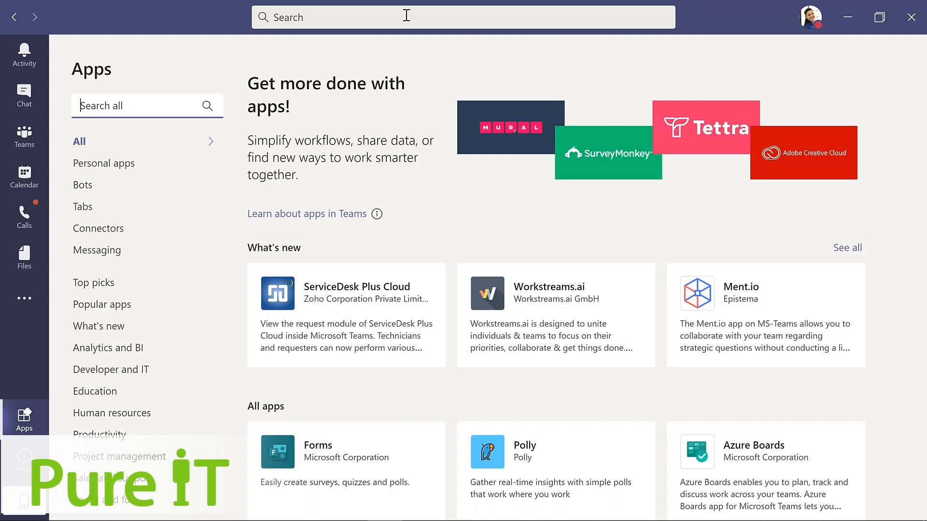
left_click(809, 26)
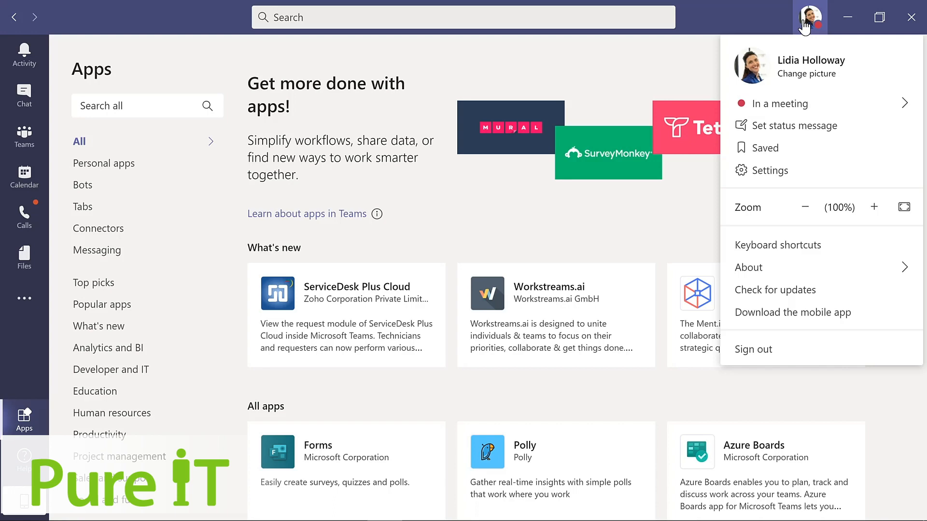
Create a private team from scratch named "Evergreen Project Team" with the description "Planning and development of Contoso learning management system".
left_click(39, 142)
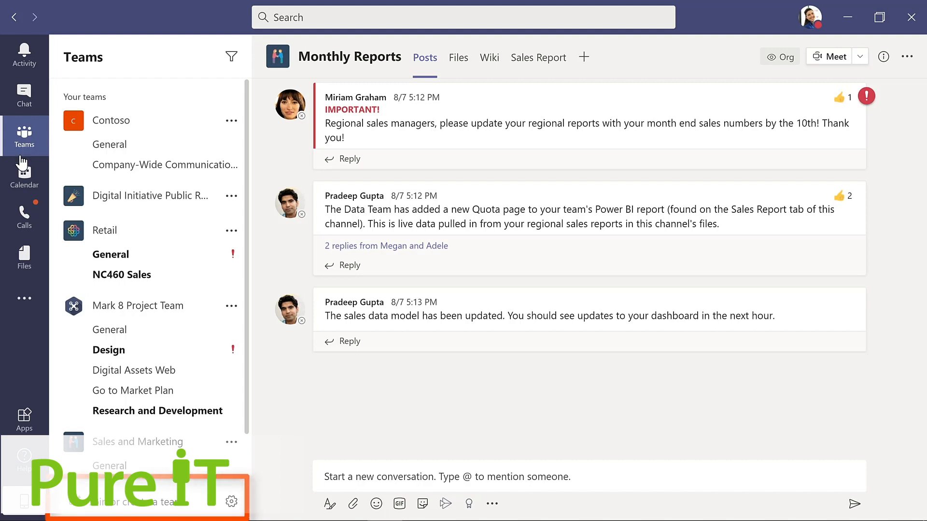
left_click(135, 504)
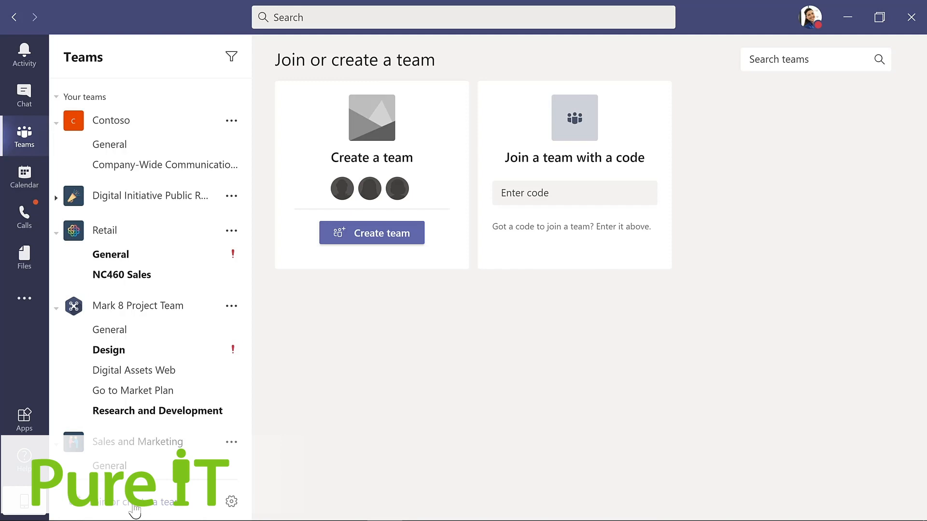
left_click(377, 232)
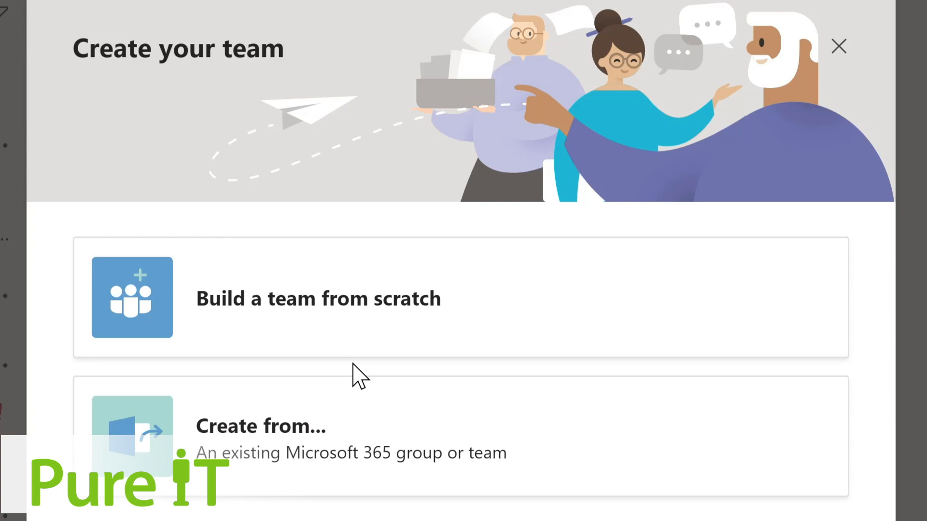
left_click(400, 316)
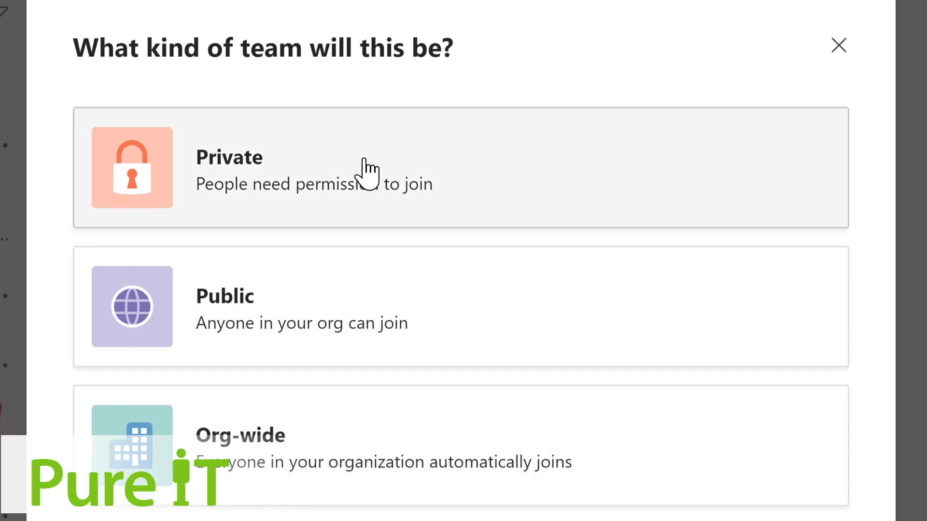
left_click(366, 172)
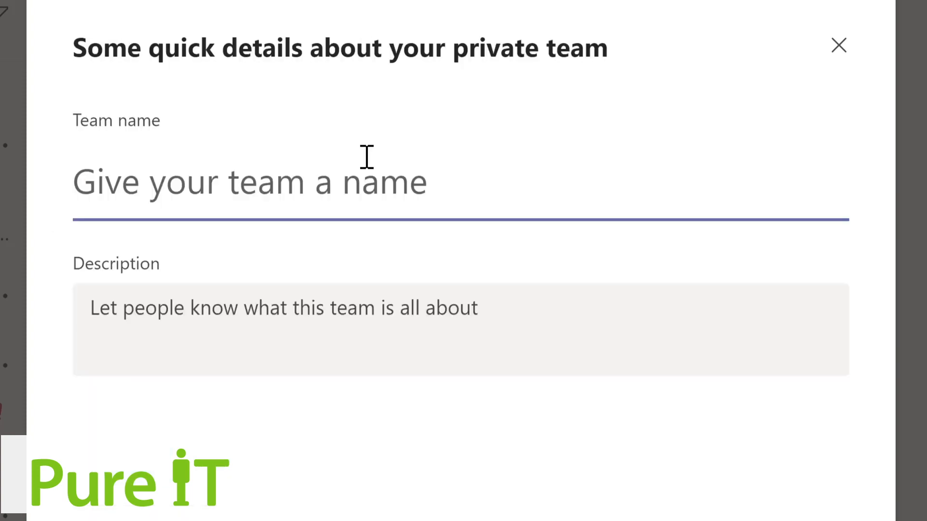
type("Evergreen Project Team")
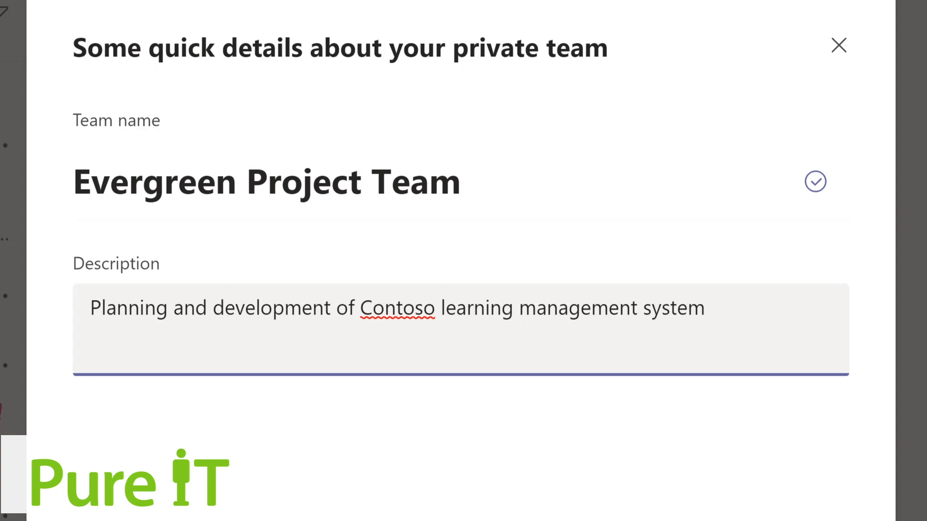
left_click(801, 519)
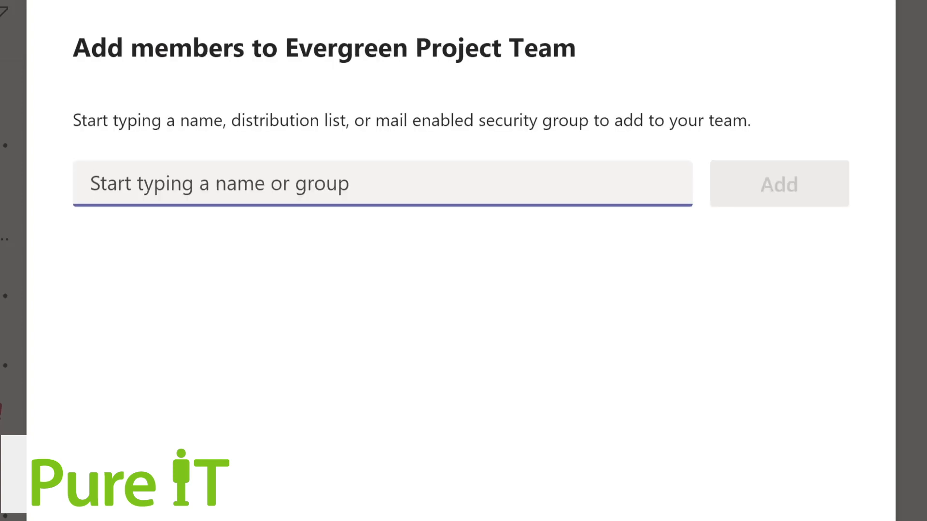
Add the planner, project manager, IT admin and HR manager to the Evergreen Project Team as members.
type("L")
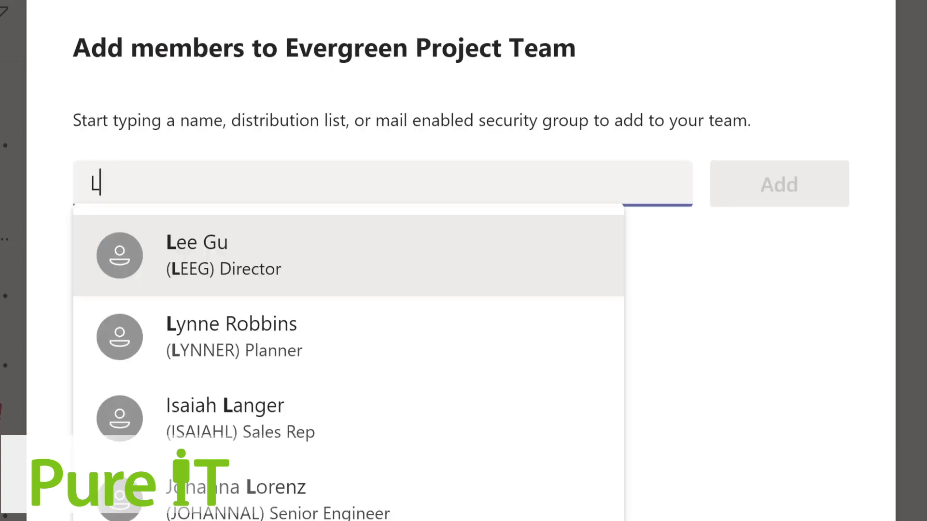
type("ynn")
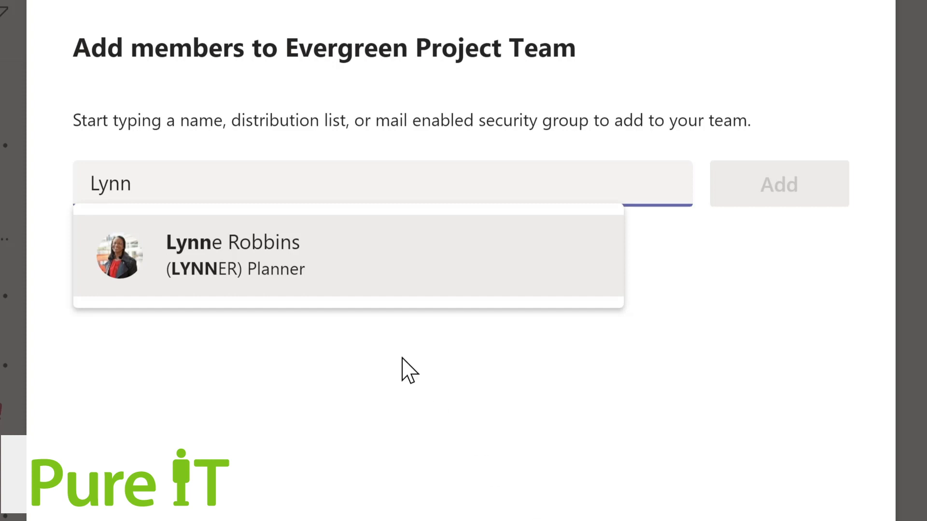
left_click(275, 268)
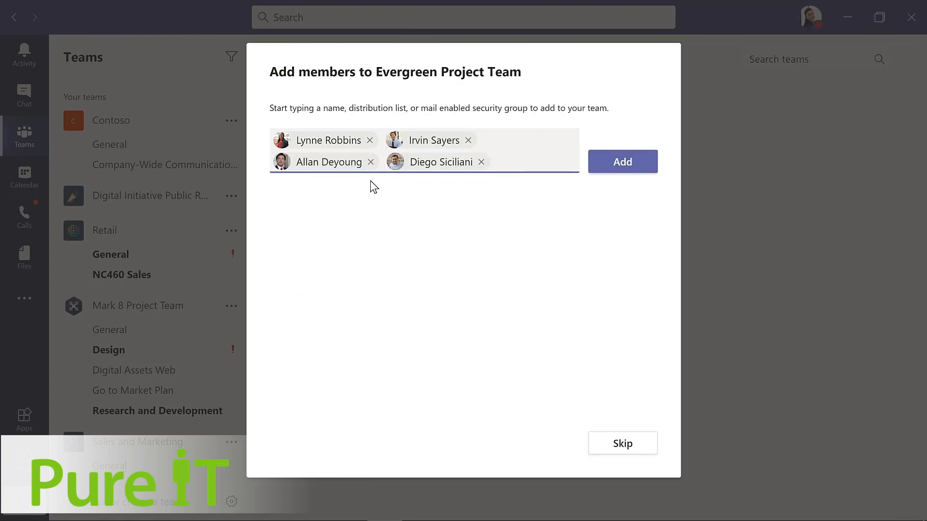
left_click(624, 169)
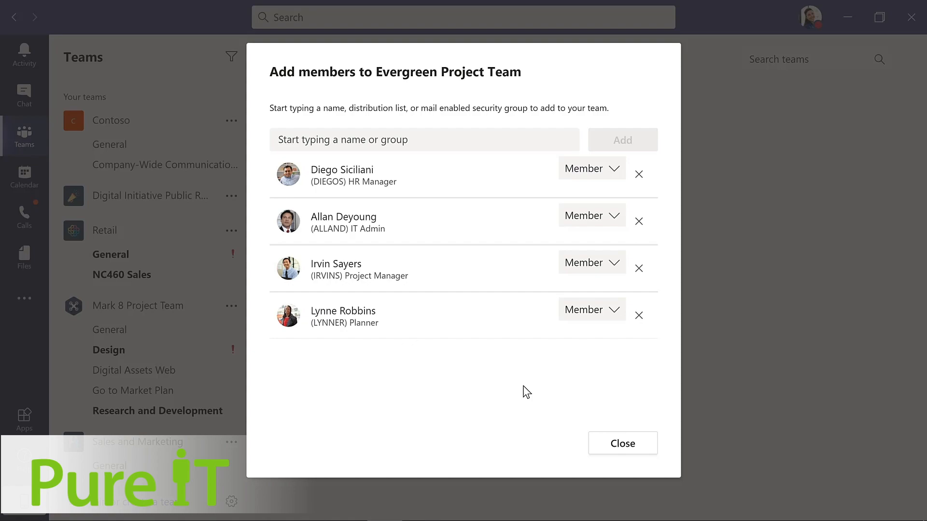
left_click(620, 444)
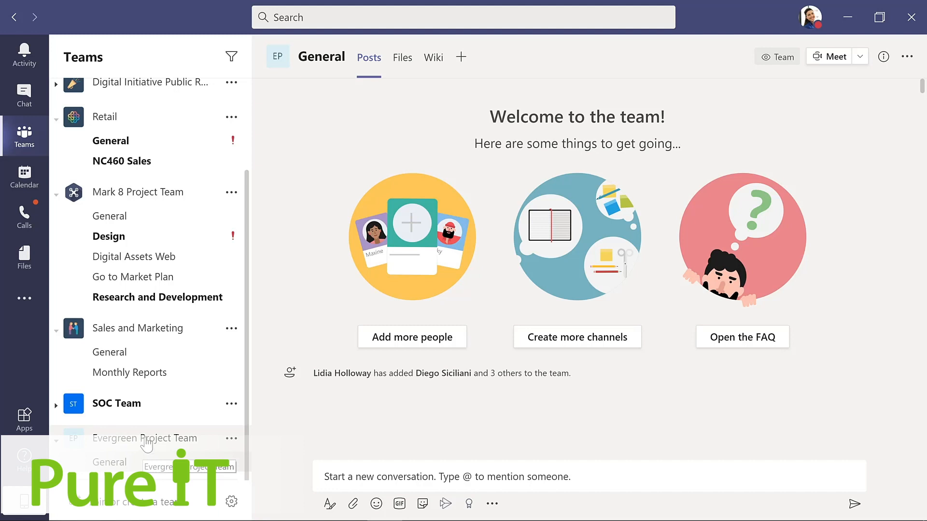
Move the Evergreen Project Team between Mark 8 Project Team and Sales and Marketing in the team list.
left_click_drag(145, 451, 148, 246)
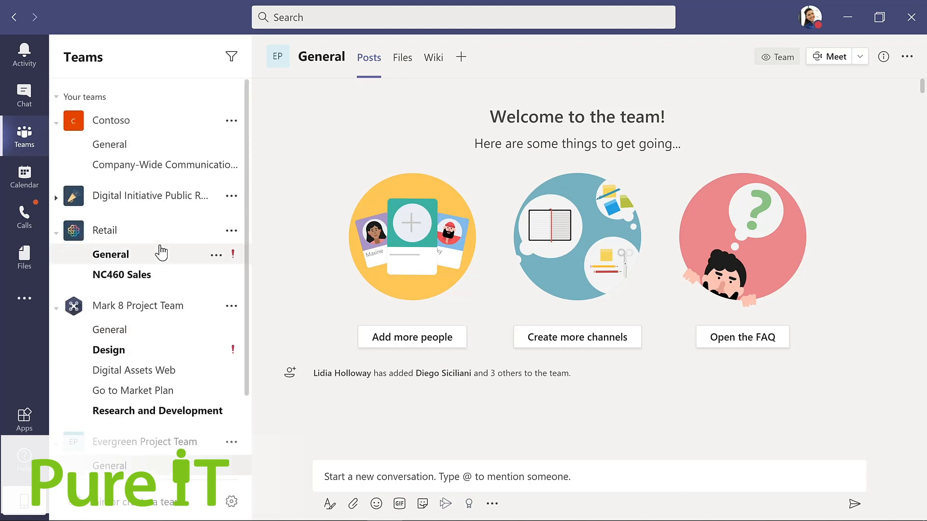
left_click_drag(248, 379, 247, 455)
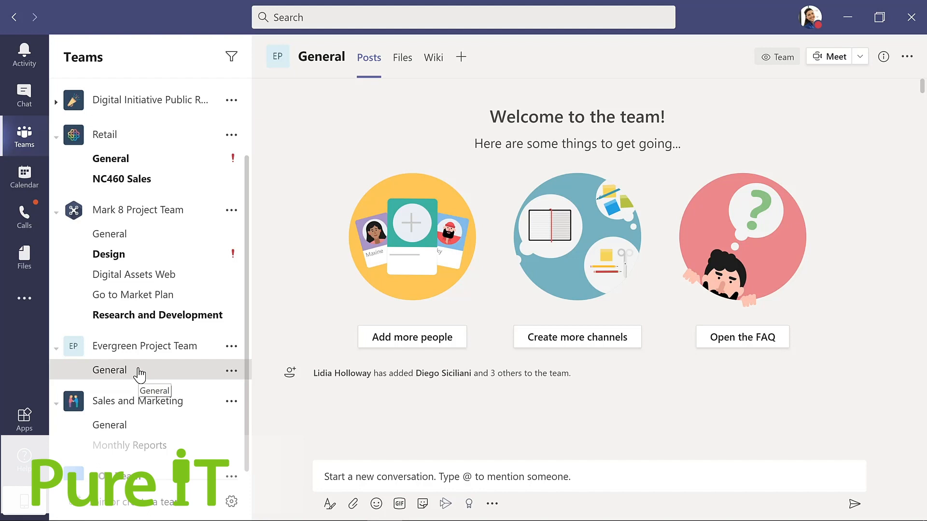
Post "I'm excited to start planning our new LMS!" with a smiley emoji in the Evergreen Project Team's General channel.
left_click(327, 476)
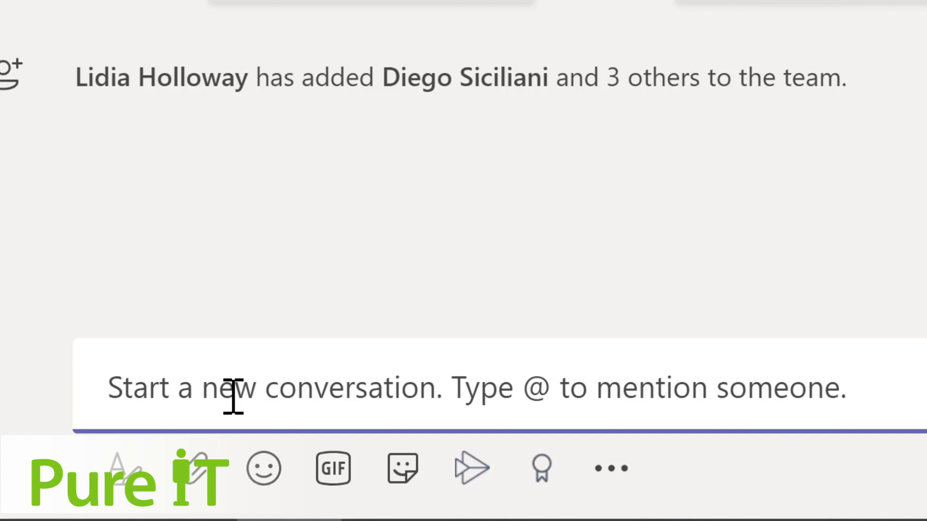
type("I'm excited to start planning our new LMS!")
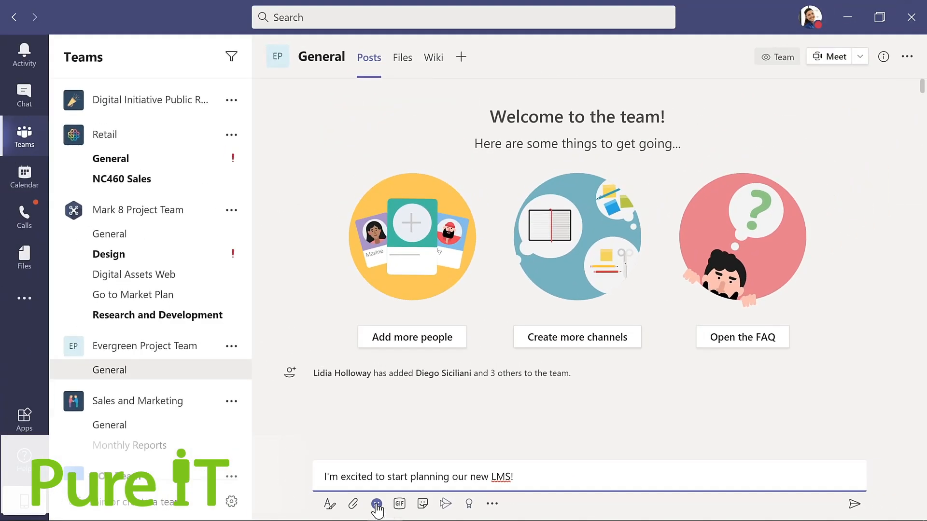
left_click(376, 504)
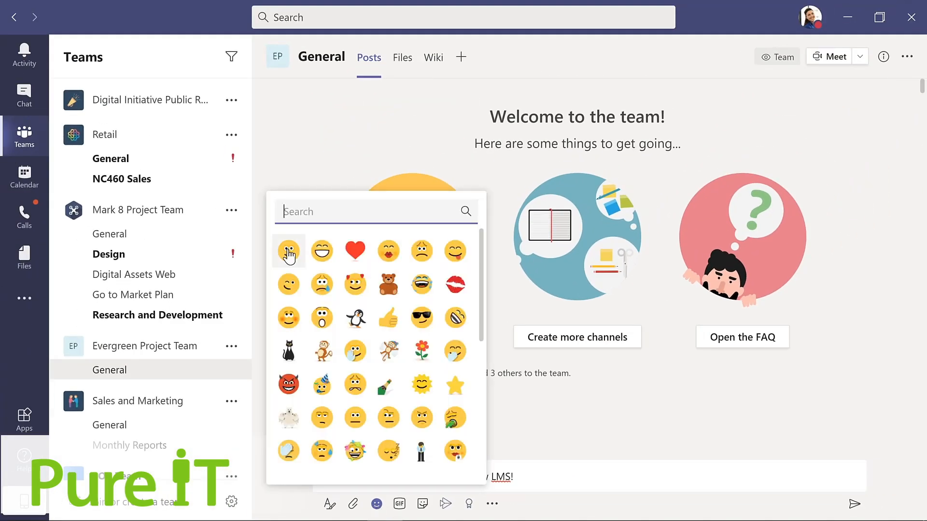
left_click(287, 251)
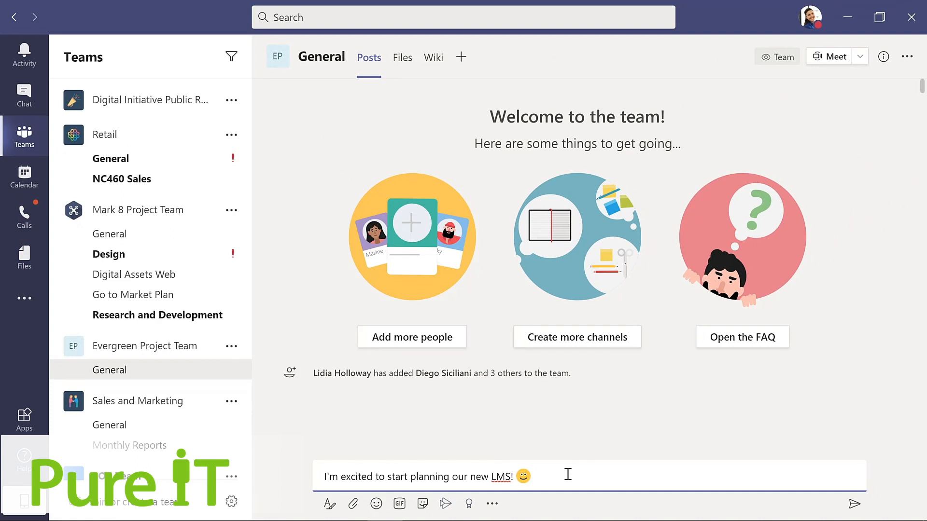
left_click(854, 504)
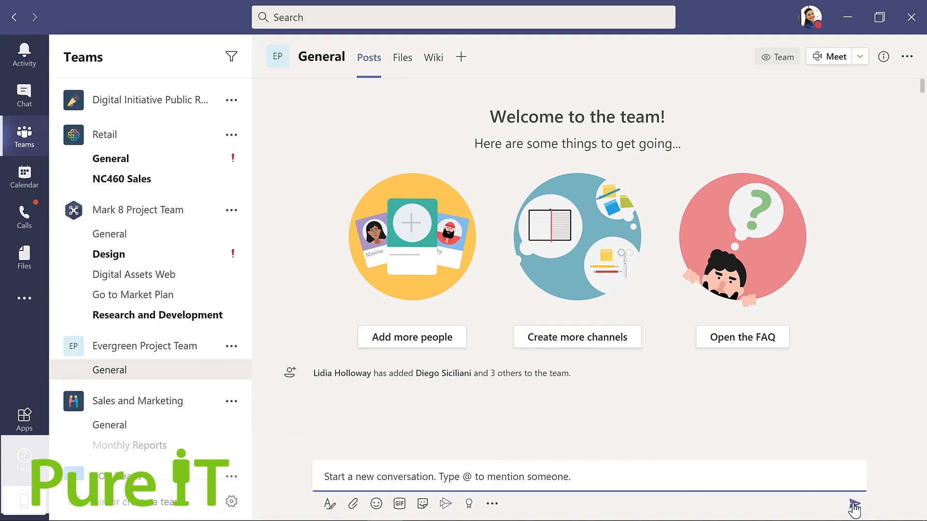
left_click(283, 457)
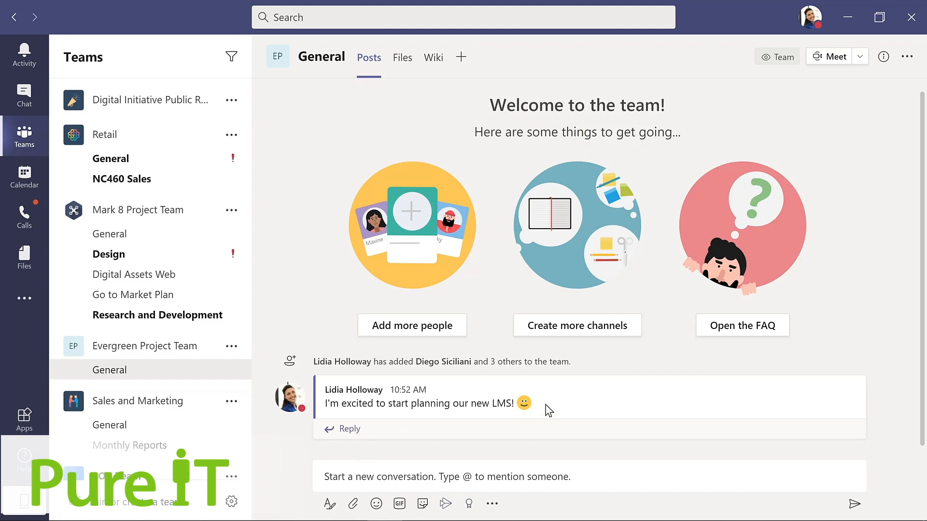
Edit the posted message in the General channel so it starts with a mention of Evergreen Project Team followed by a comma.
mouse_move(548, 410)
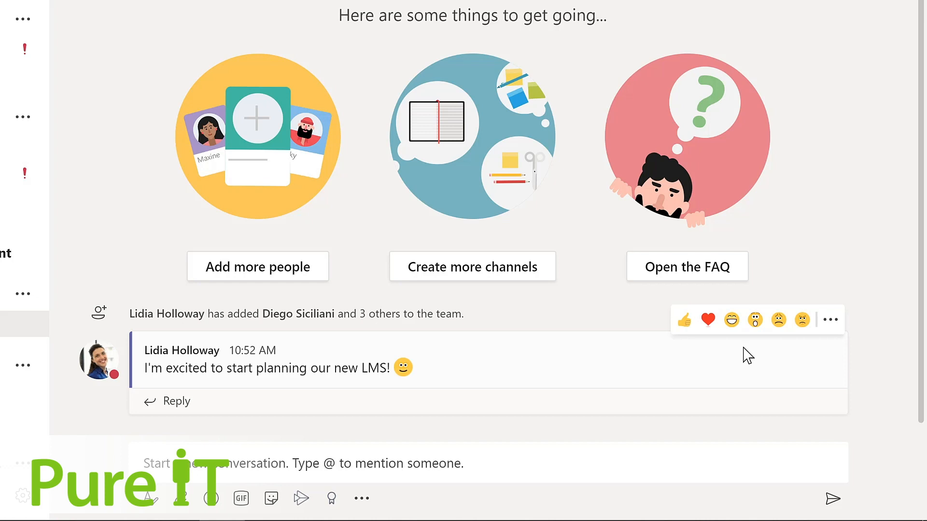
left_click(831, 324)
mouse_move(833, 330)
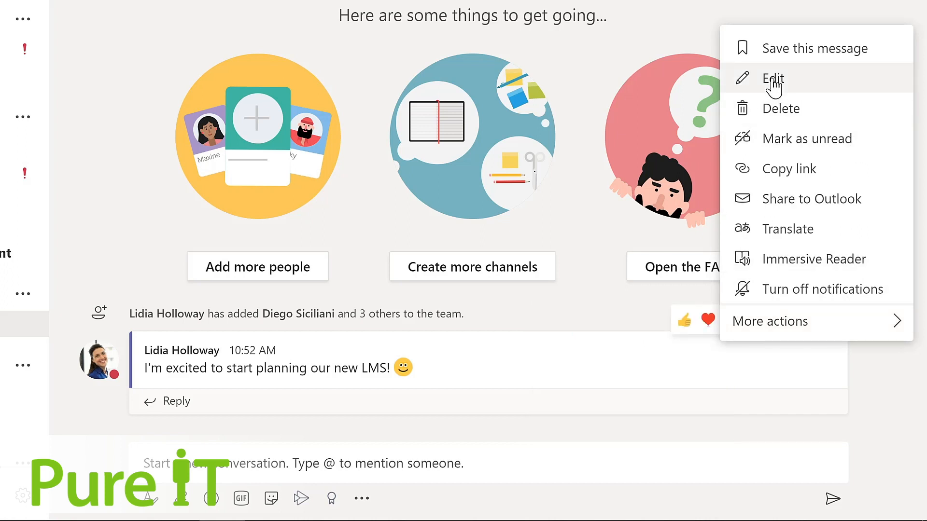
left_click(772, 78)
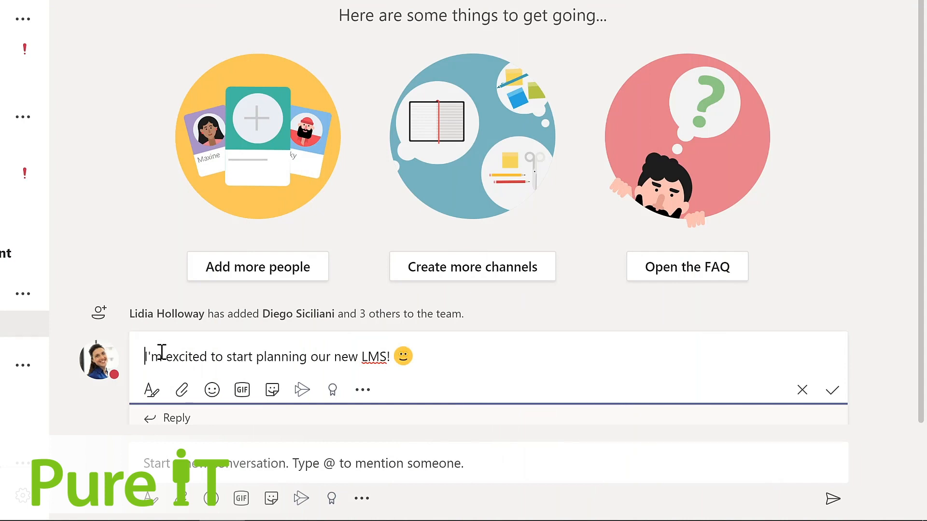
type("@")
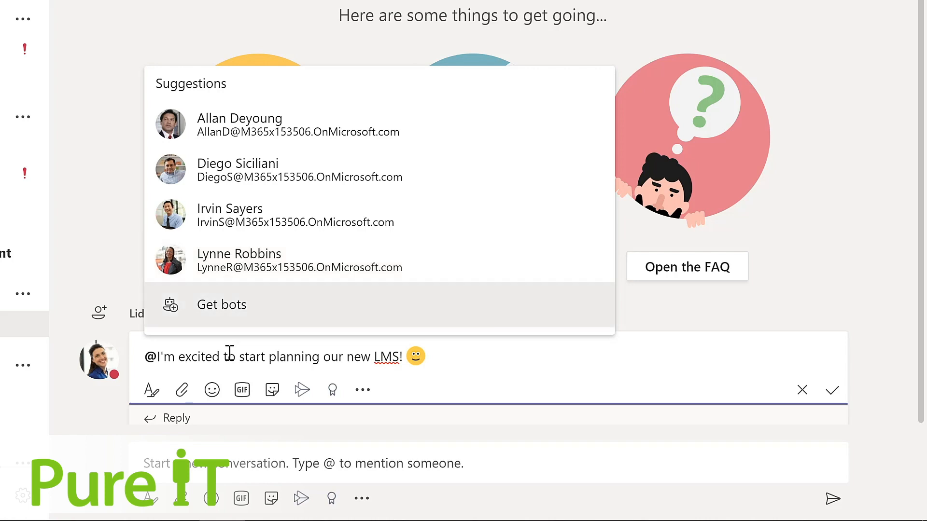
type("team")
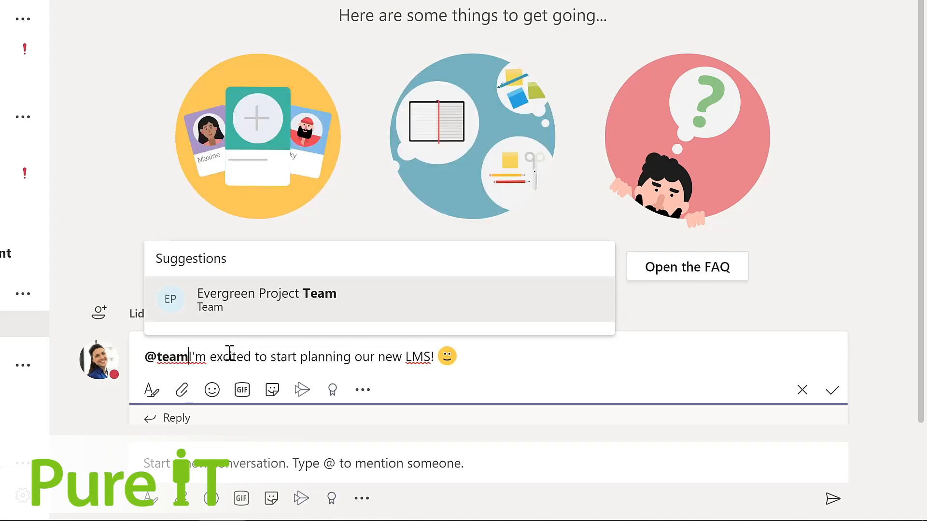
left_click(252, 302)
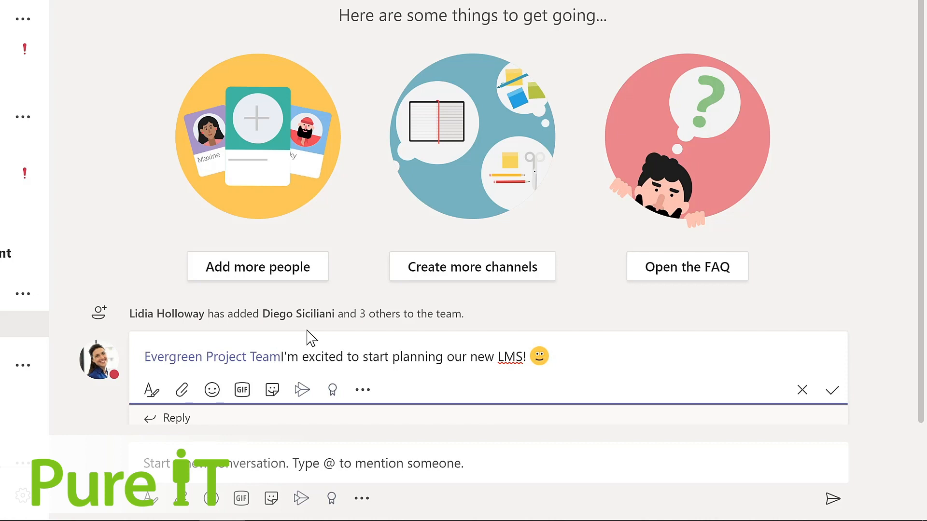
type(",")
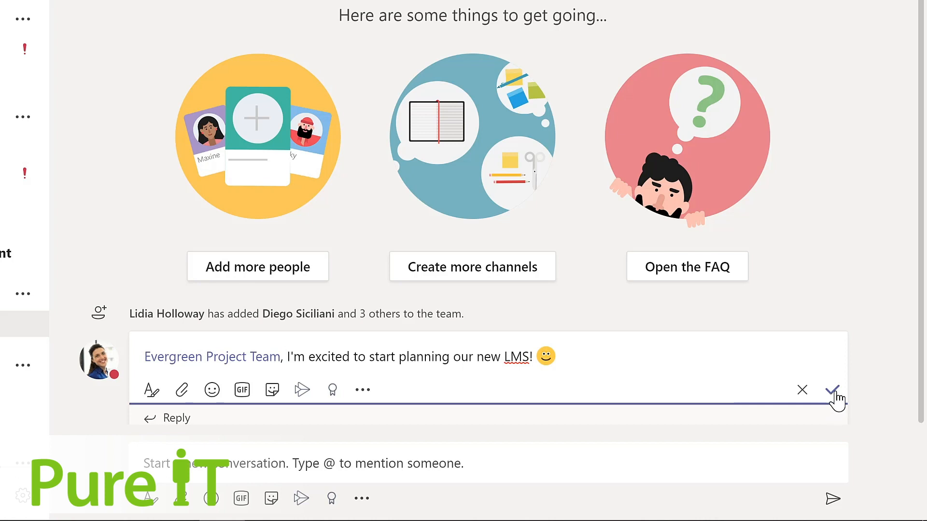
left_click(833, 392)
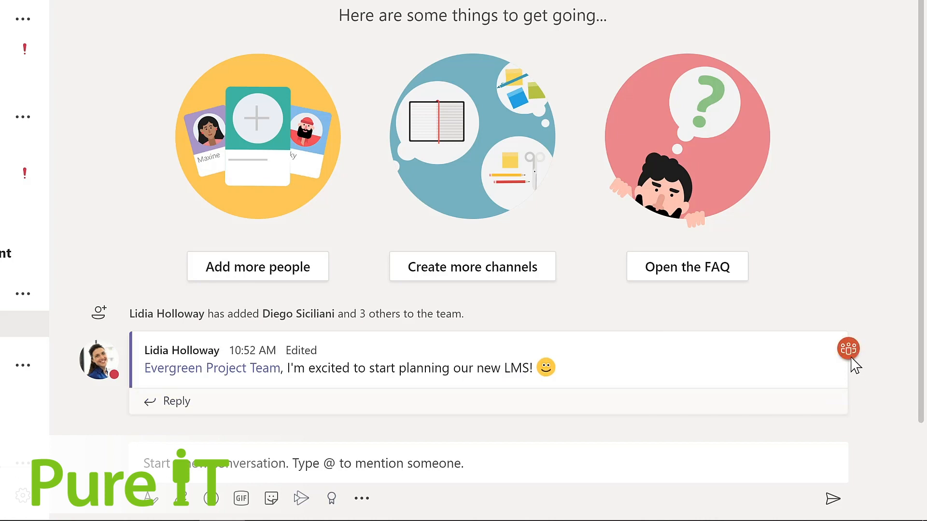
mouse_move(851, 358)
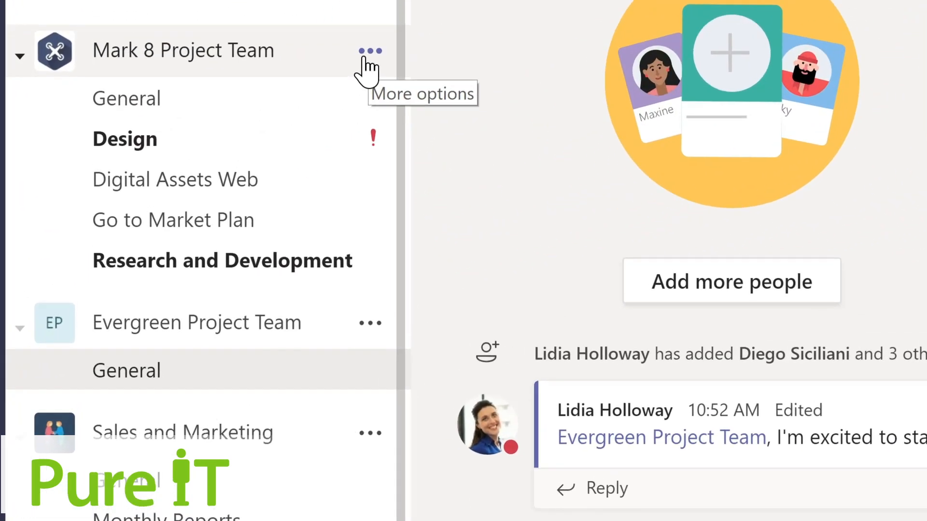
Review the Mark 8 Project Team's management pages, examining its owners, full member list, channels and analytics.
left_click(369, 51)
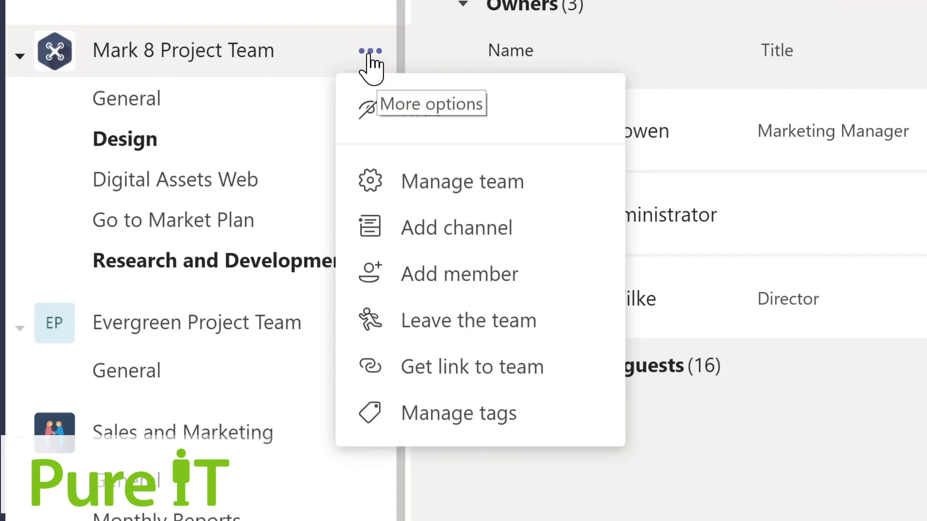
left_click(450, 189)
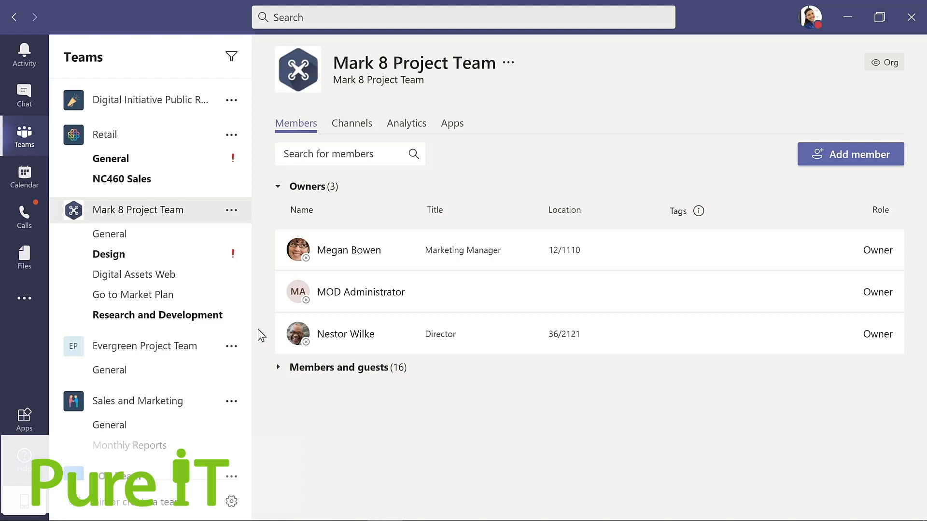
left_click(315, 372)
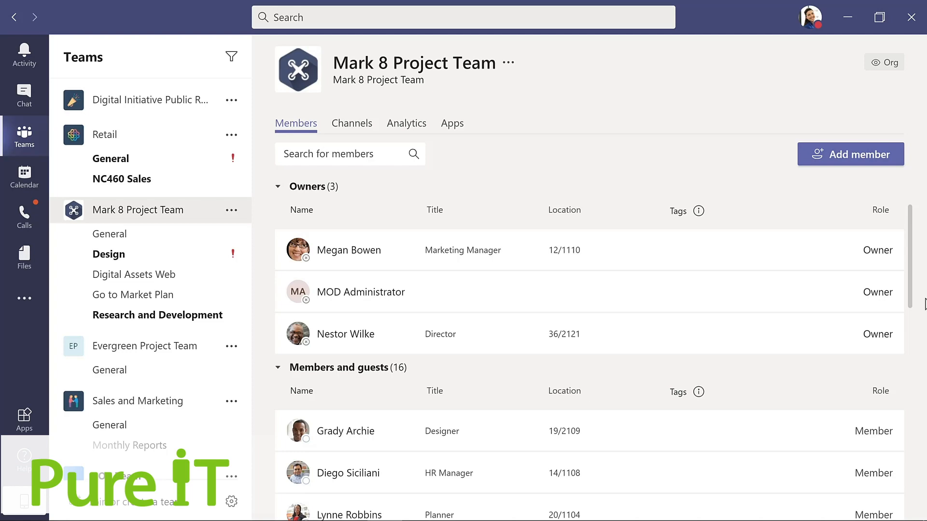
scroll(921, 344, "down", 1)
scroll(922, 344, "down", 5)
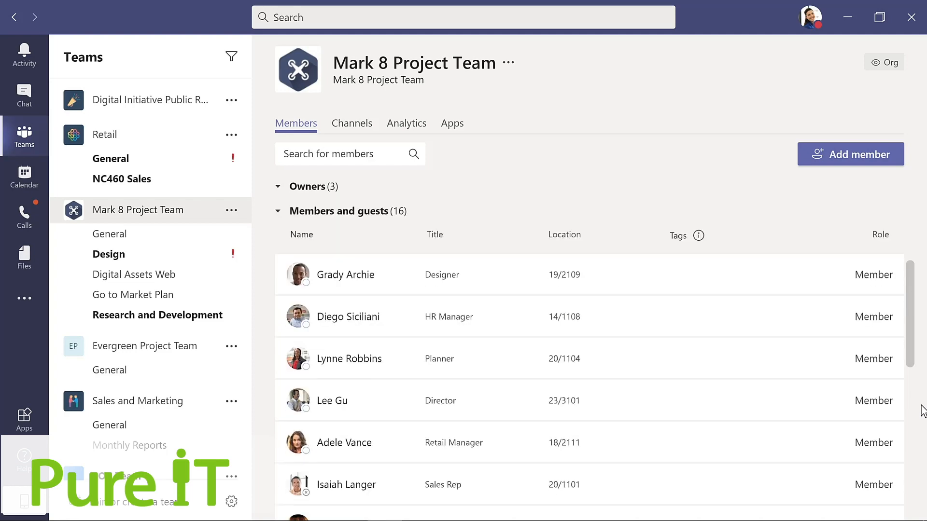
scroll(922, 466, "down", 6)
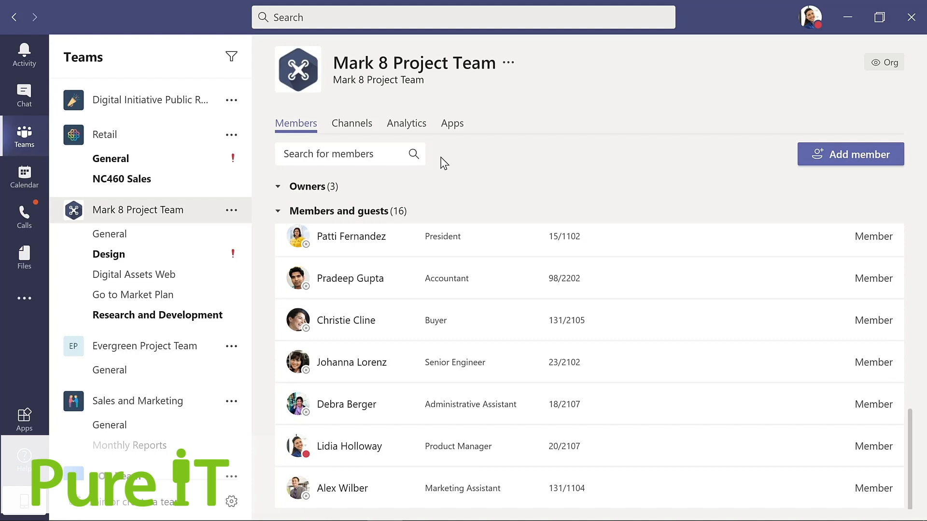
left_click(352, 128)
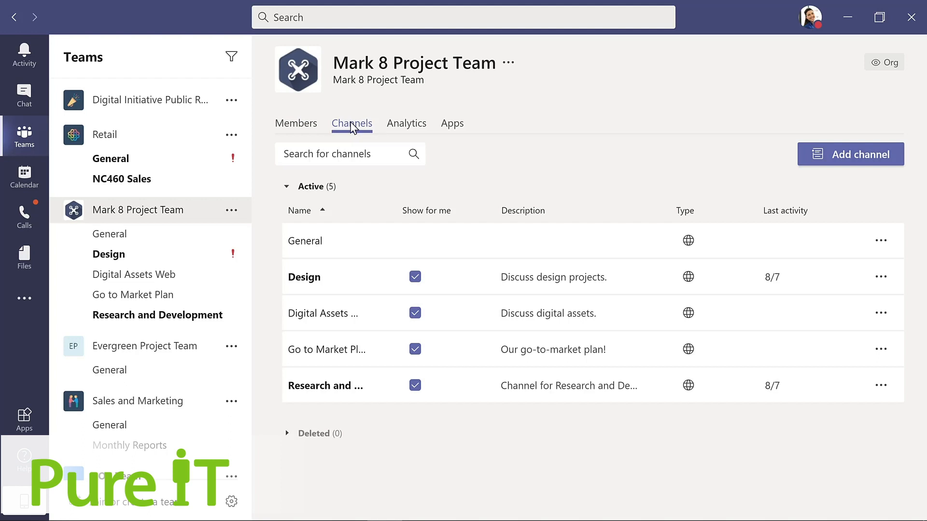
left_click(404, 127)
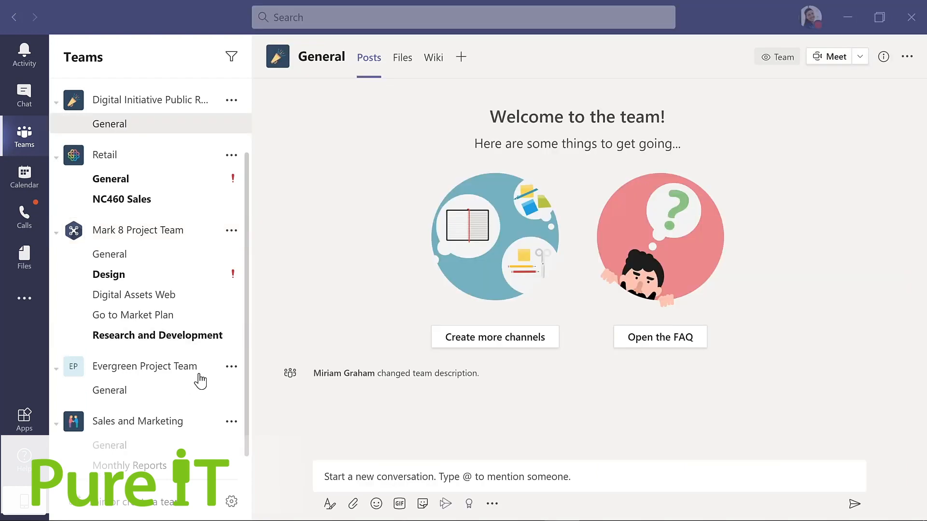
Add the director to the Evergreen Project Team as a member.
left_click(231, 367)
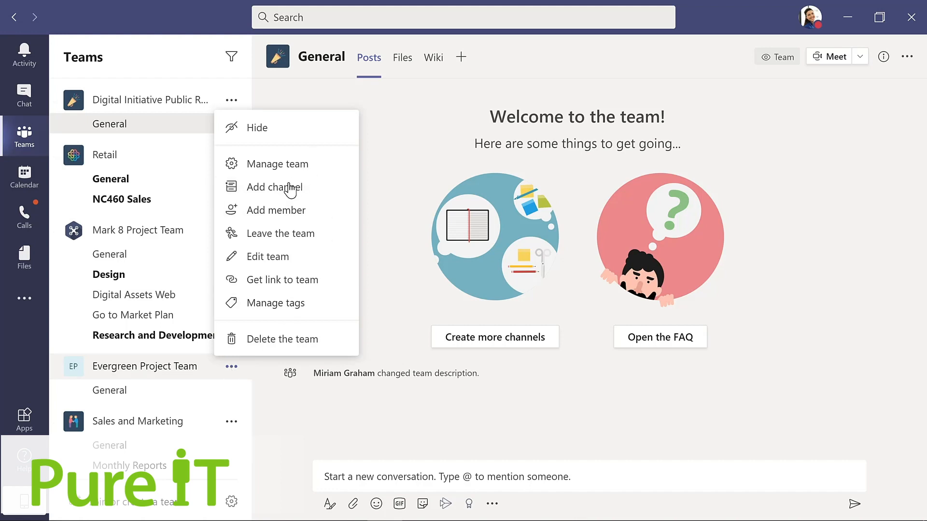
left_click(274, 212)
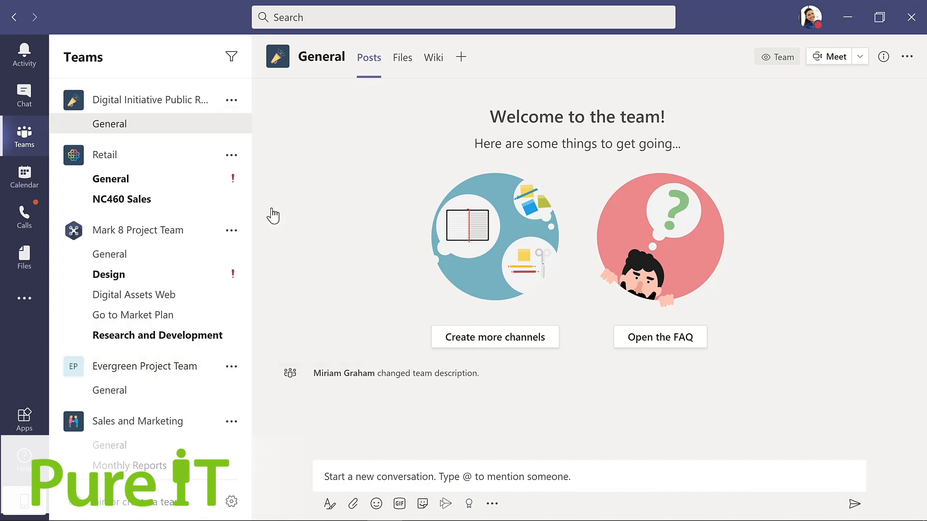
type("nestor")
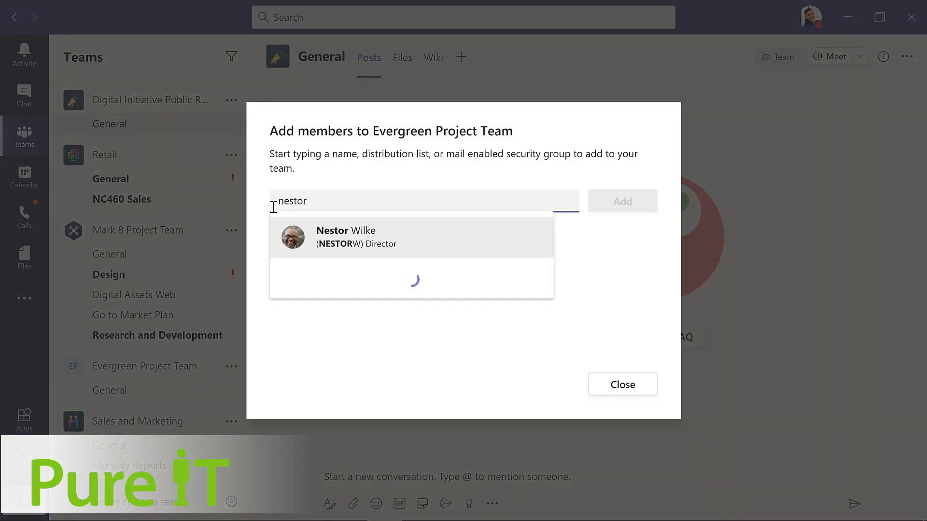
key("Return")
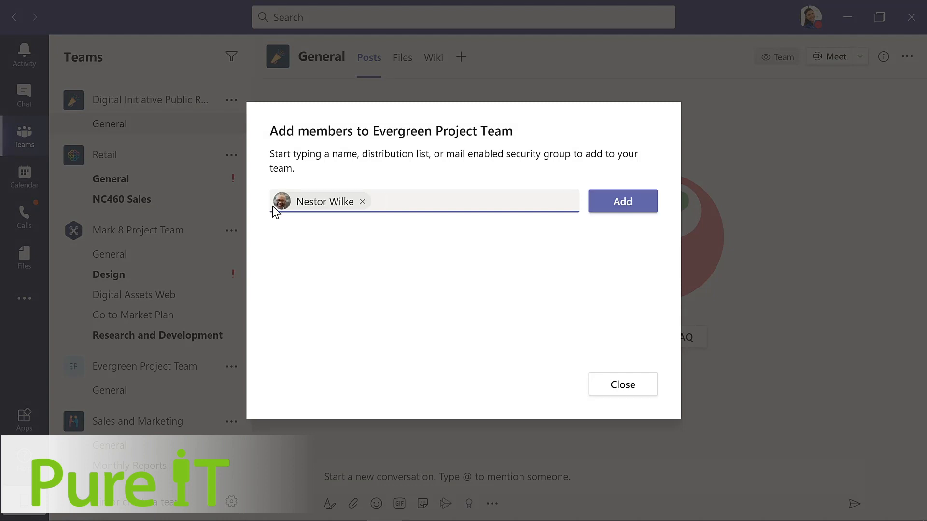
left_click(627, 202)
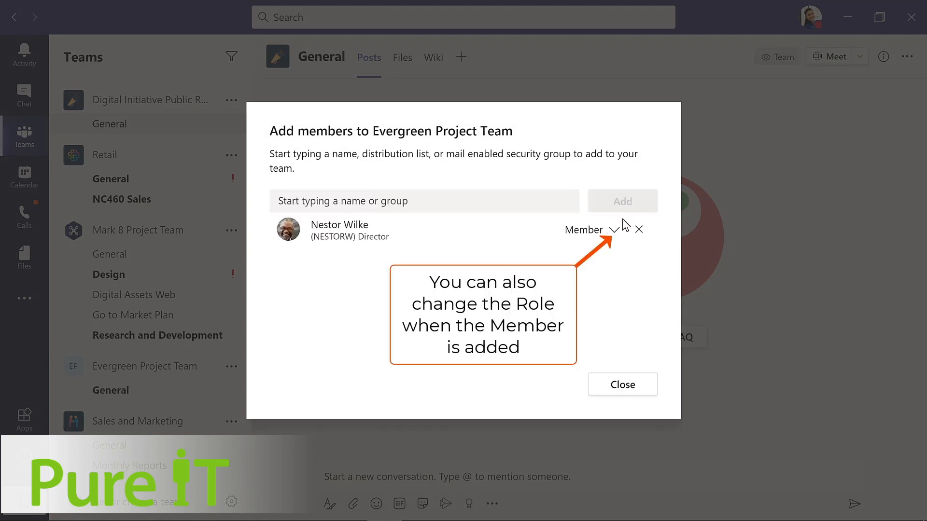
left_click(621, 379)
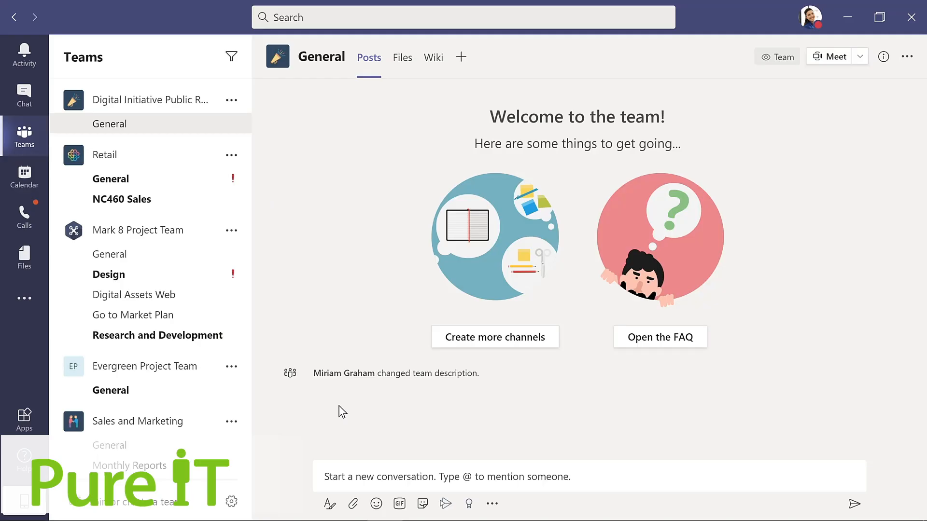
Change the director's role in the Evergreen Project Team to Owner.
left_click(232, 368)
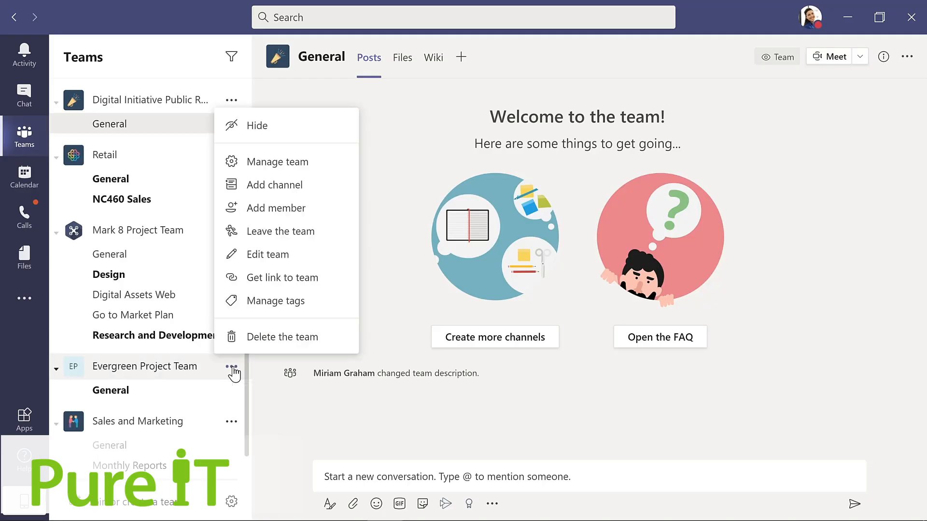
left_click(282, 162)
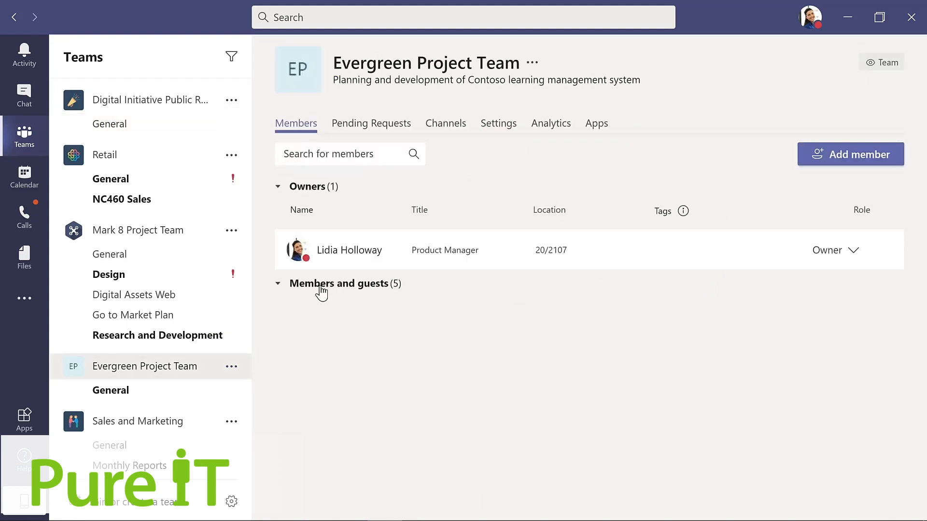
left_click(321, 289)
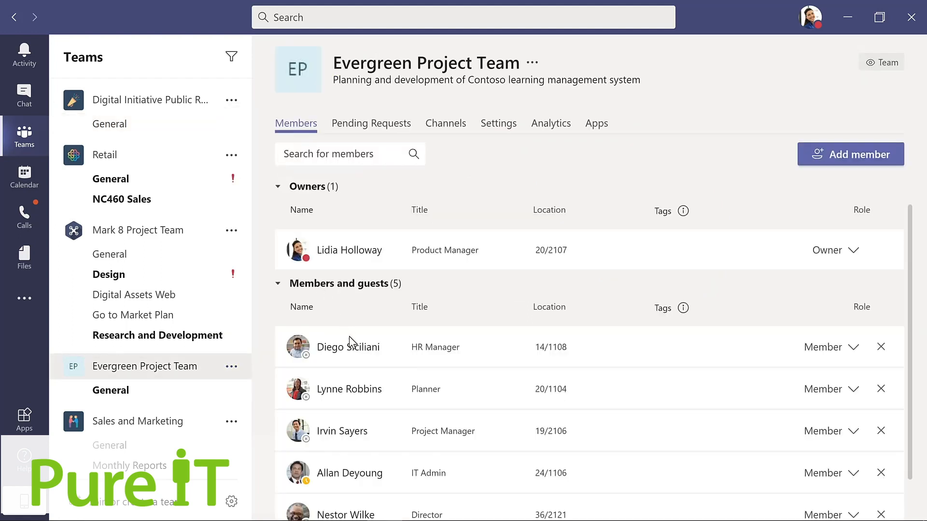
scroll(352, 347, "down", 1)
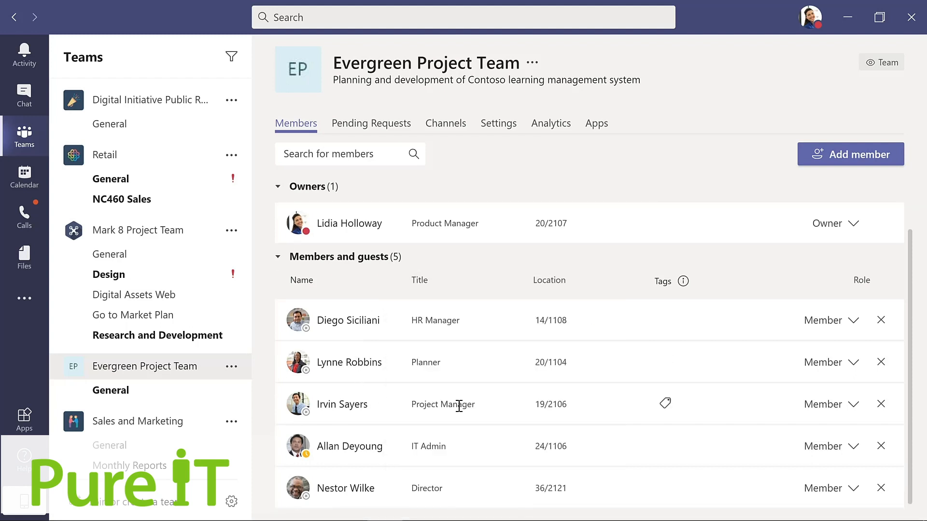
left_click(852, 490)
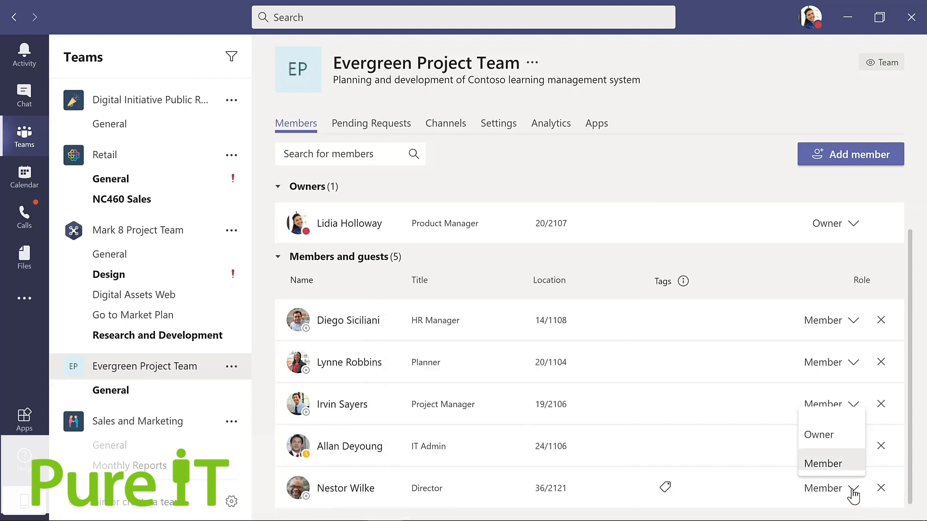
left_click(825, 437)
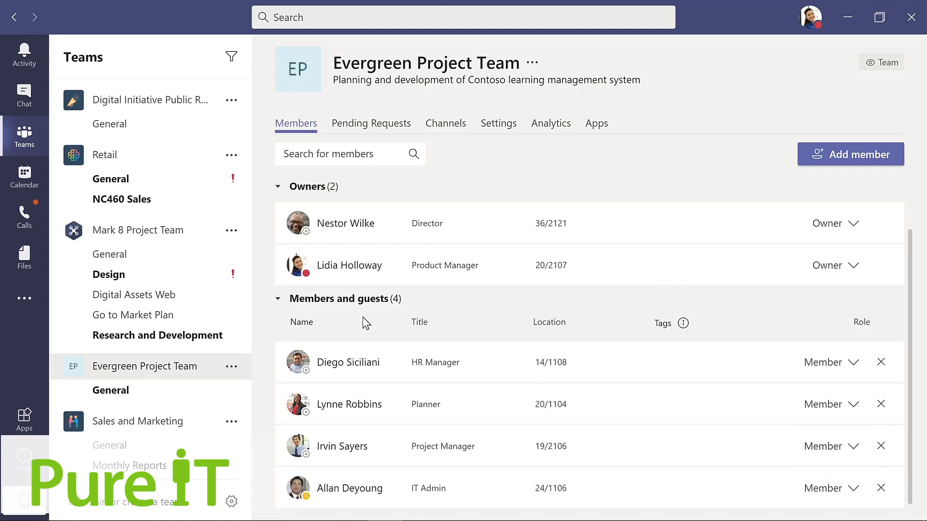
Start a formatted post in the Evergreen Project Team's General channel and set its type to Announcement.
left_click(123, 388)
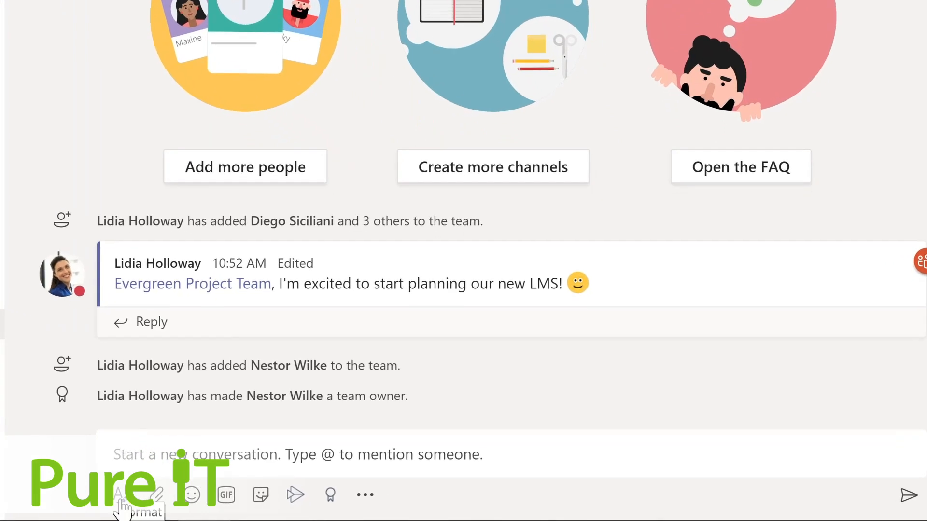
left_click(121, 500)
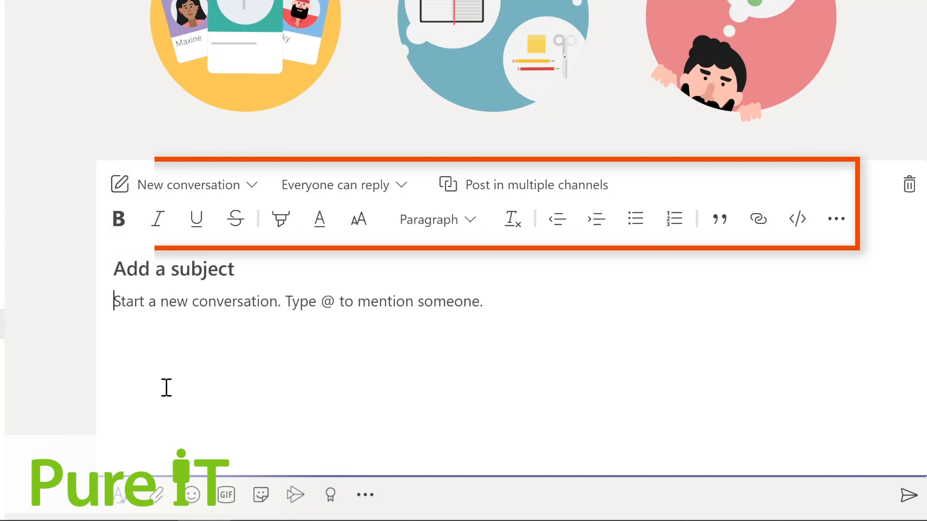
left_click(252, 188)
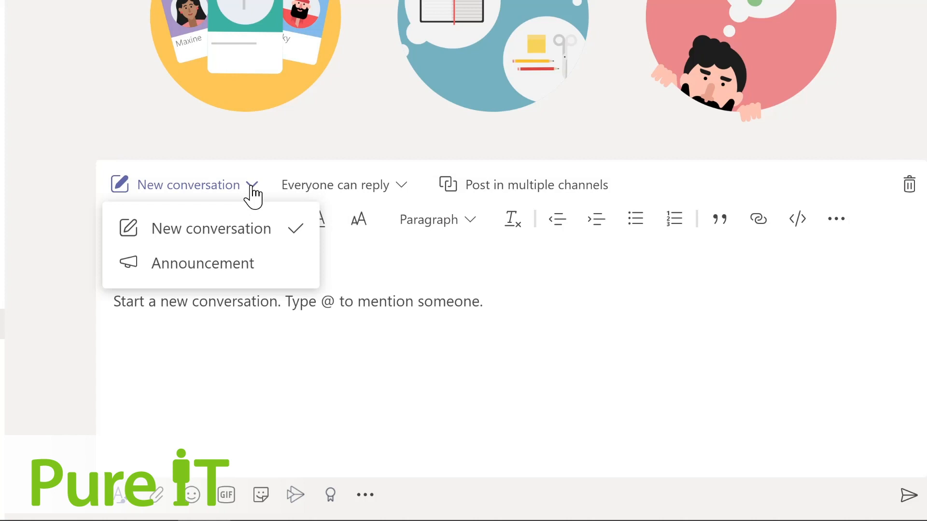
left_click(215, 265)
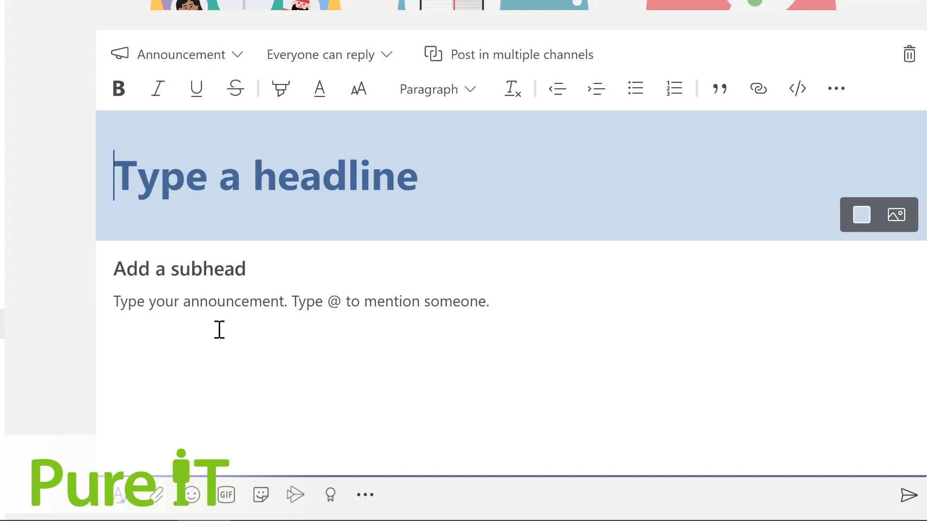
Compose the announcement with a headline, subhead and message welcoming the director to the LMS planning team, using a dark teal headline background.
type("Welcome Nestor!")
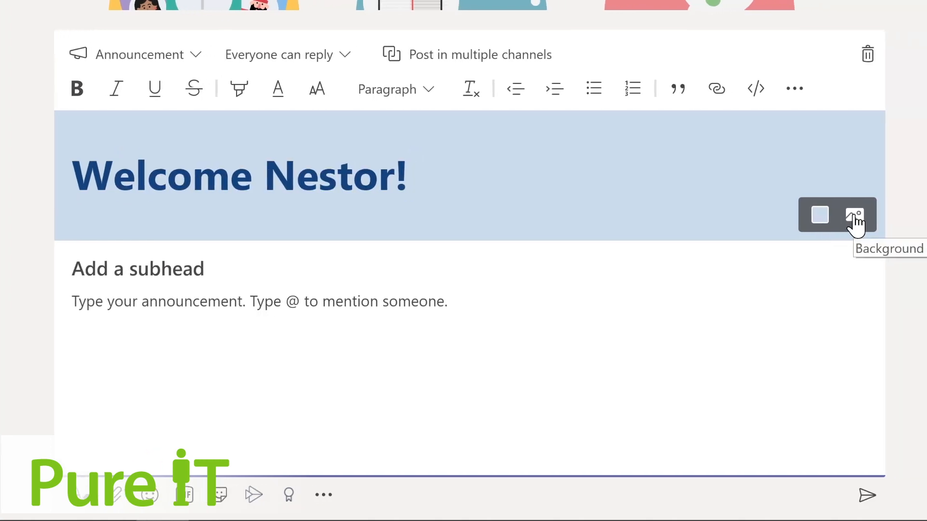
left_click(811, 218)
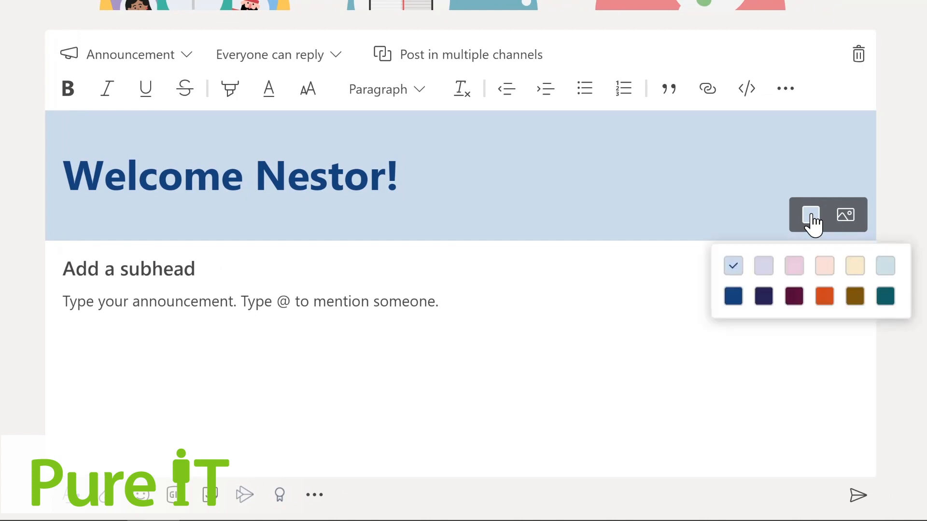
left_click(885, 297)
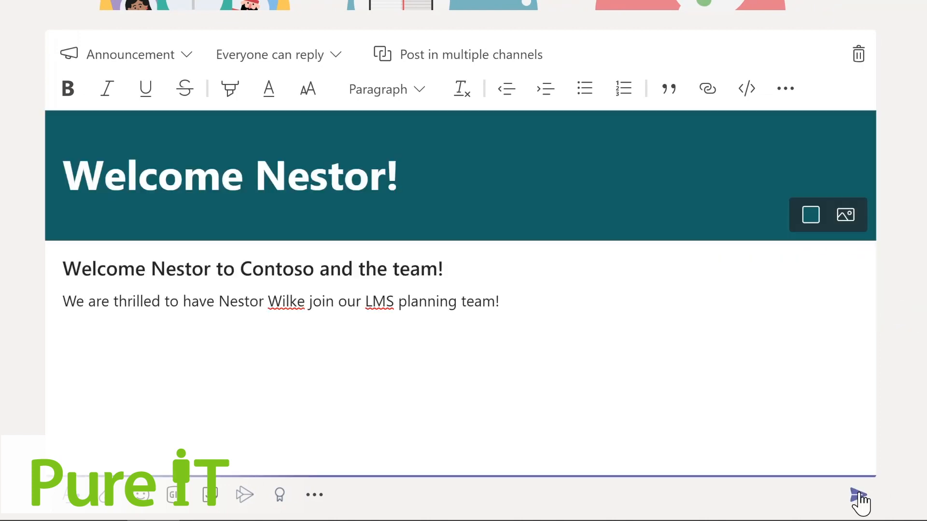
Post the finished welcome announcement to the Evergreen Project Team's General channel.
left_click(858, 499)
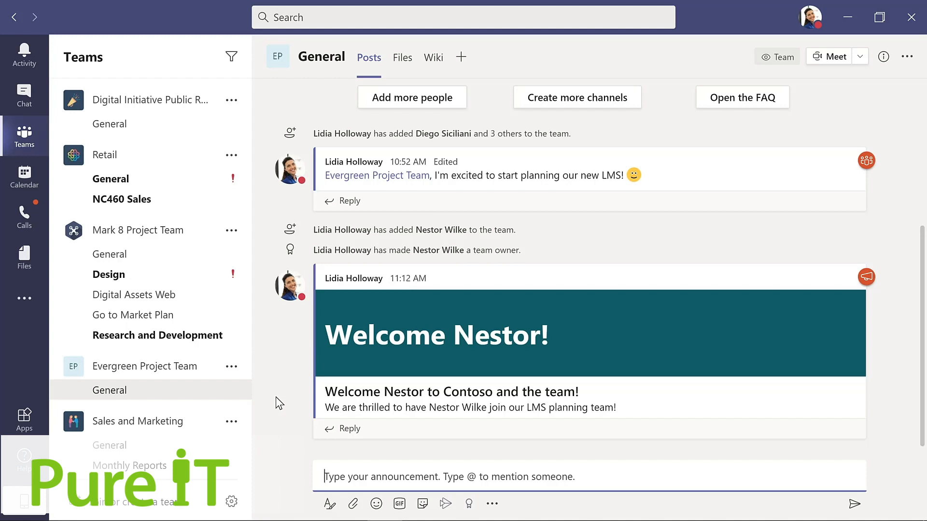
Start a new channel for the Evergreen Project Team named Design with the description "Design and planning of LMS".
left_click(232, 369)
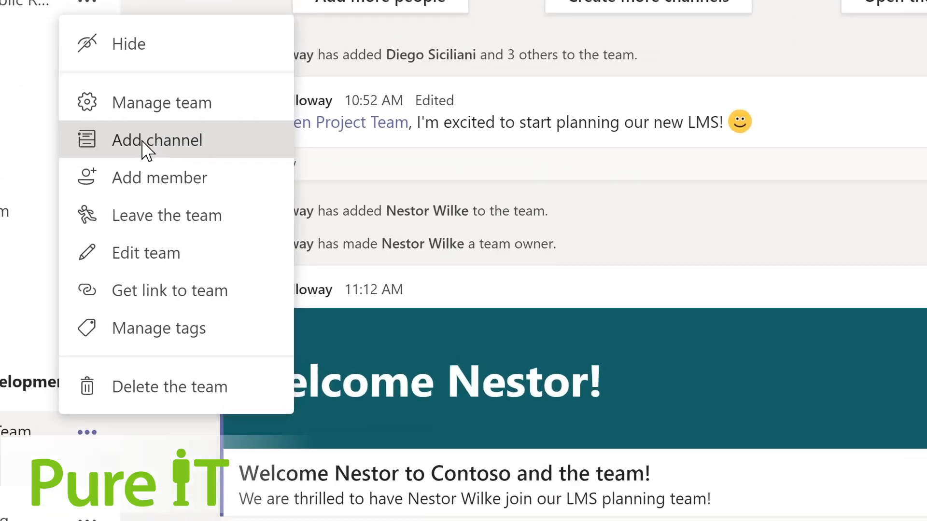
left_click(257, 189)
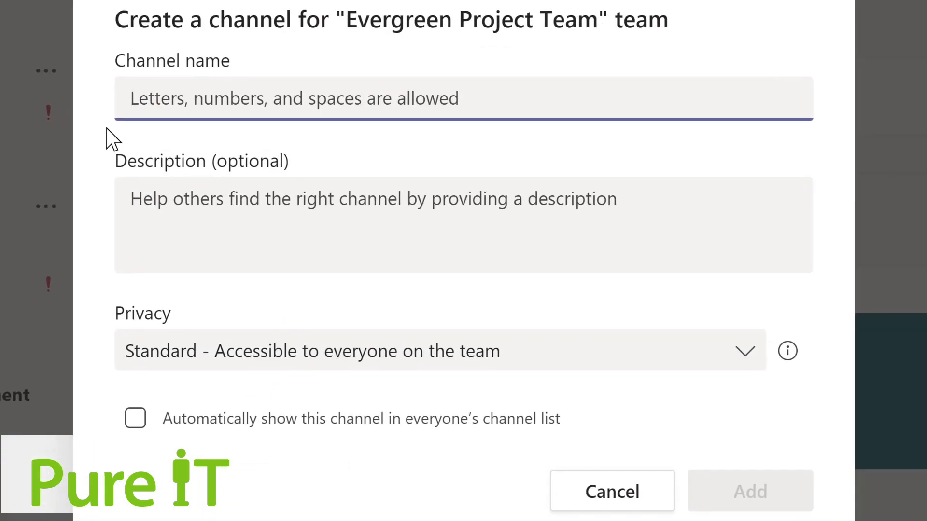
type("D")
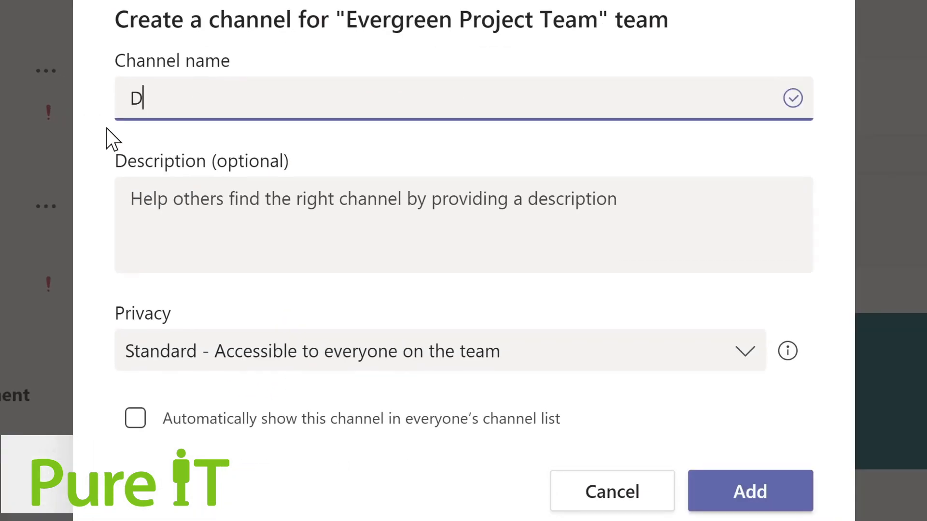
type("es")
type("ign")
left_click(145, 198)
type("Design and planning of LMS")
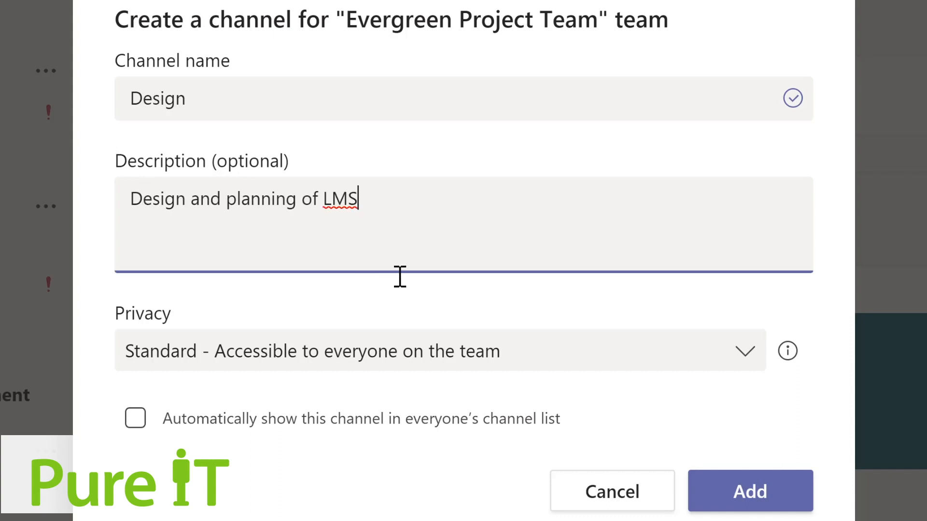
Keep the Design channel's privacy Standard, show it automatically in everyone's channel list, and add it to the team.
left_click(747, 352)
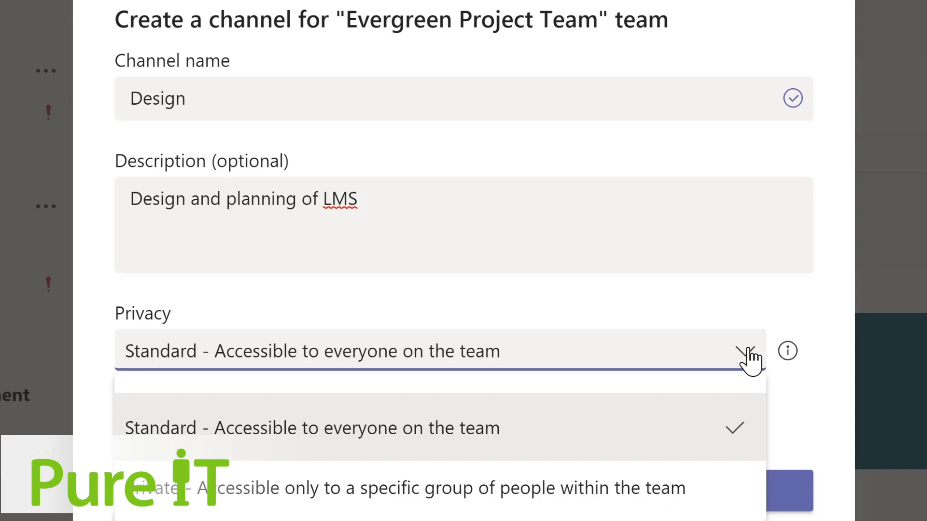
left_click(707, 302)
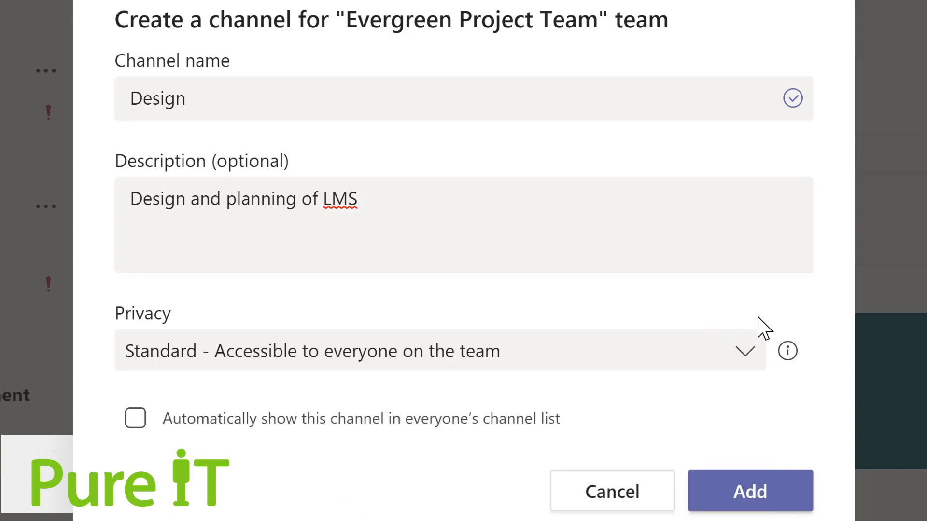
left_click(135, 418)
left_click(760, 486)
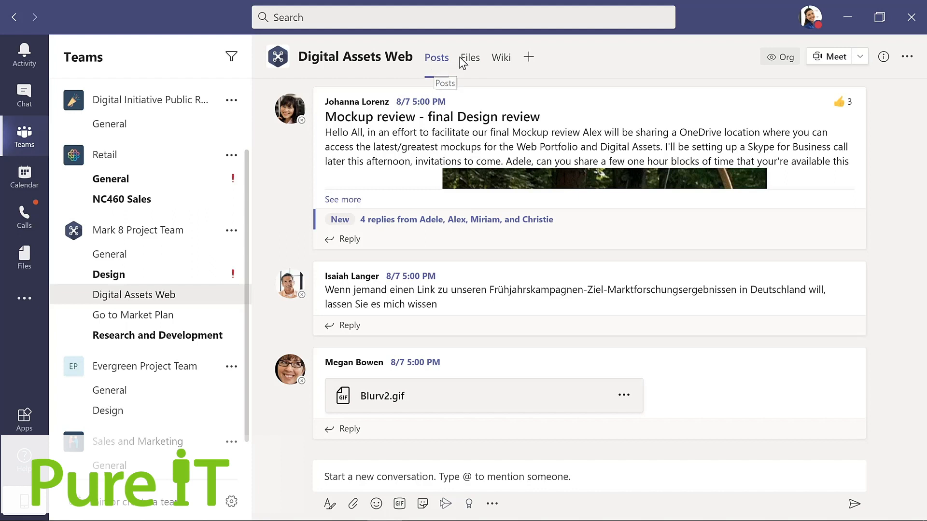
Examine the Digital Assets Web channel's files, the actions available for Product Launch.pptx, and the channel's wiki.
left_click(474, 62)
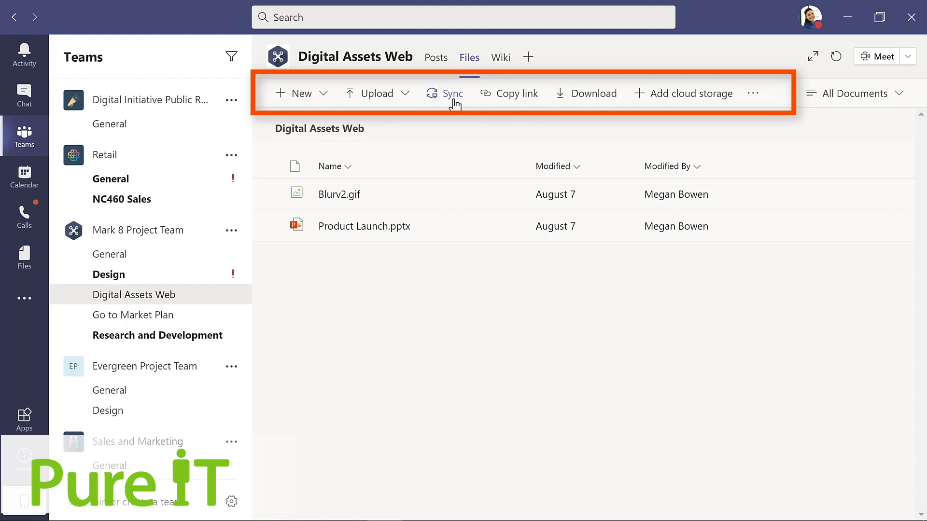
left_click(507, 226)
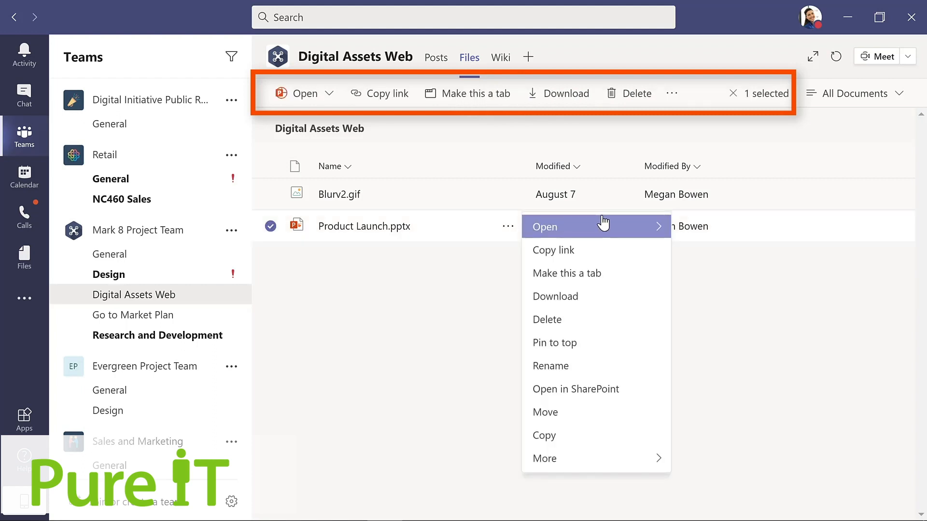
mouse_move(657, 232)
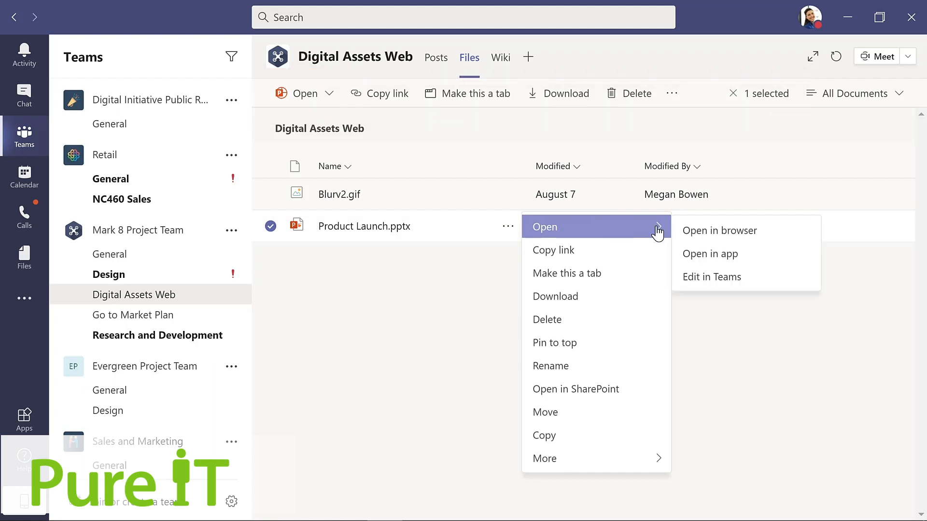
left_click(495, 122)
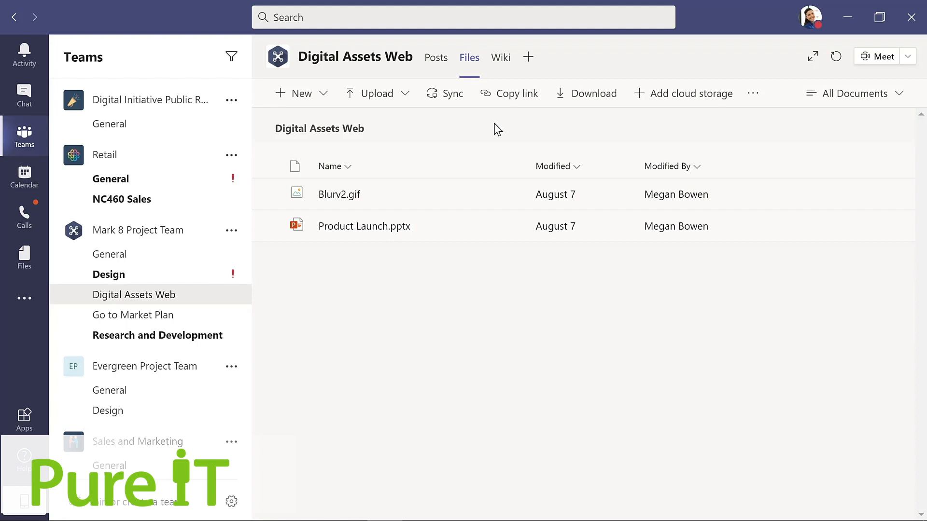
left_click(500, 61)
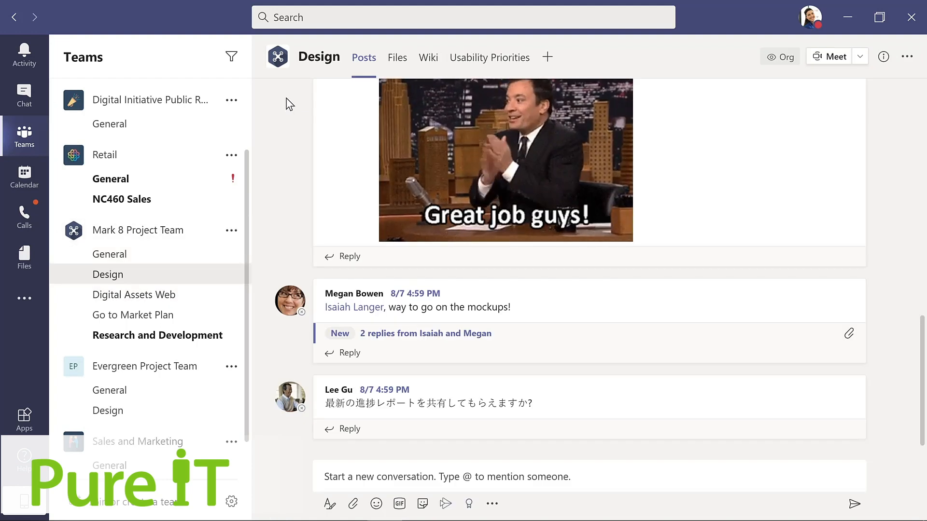
View the Usability Priorities document in the Mark 8 Project Team's Design channel and open the choices for adding a tab.
left_click(487, 62)
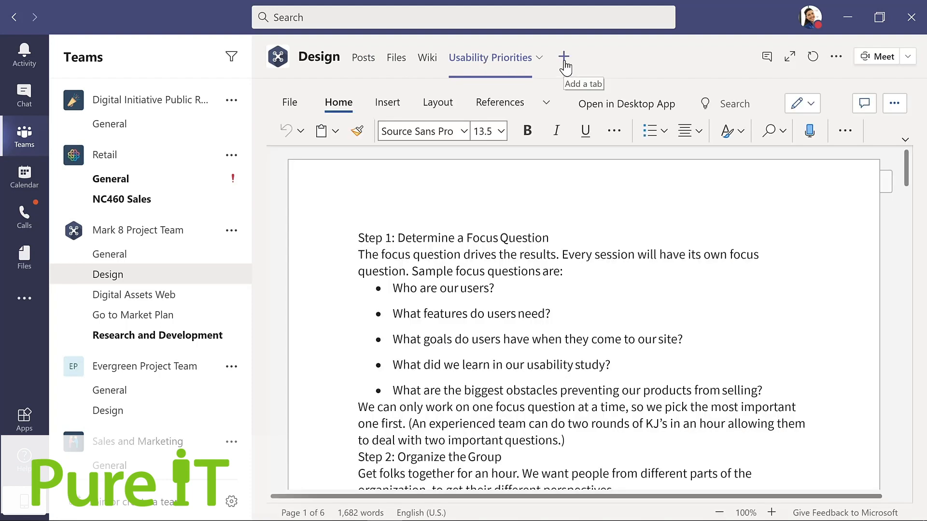
left_click(564, 61)
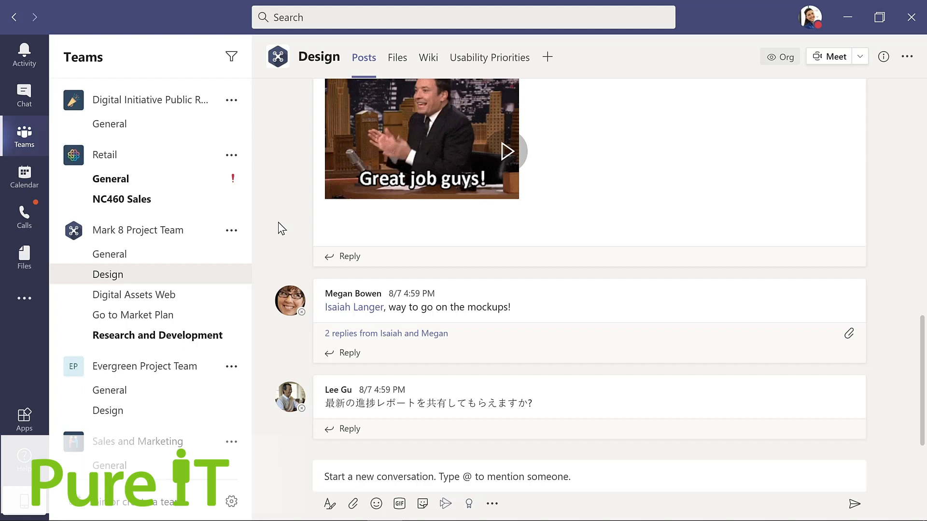
Reply "Great job with a tight deadline!" to the post about the mockups in the Mark 8 Project Team's Design channel.
left_click(348, 356)
type("Great job with")
type("a ")
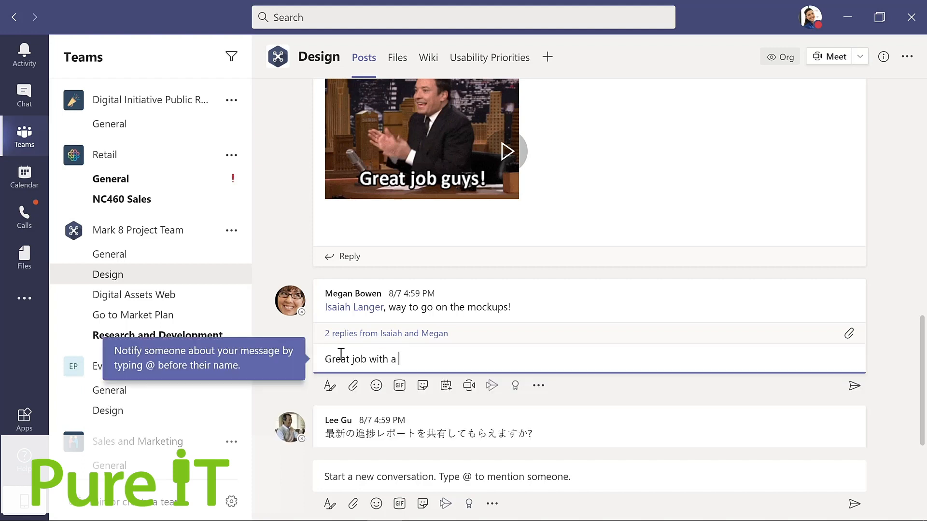
type("tight deadline!")
key("Return")
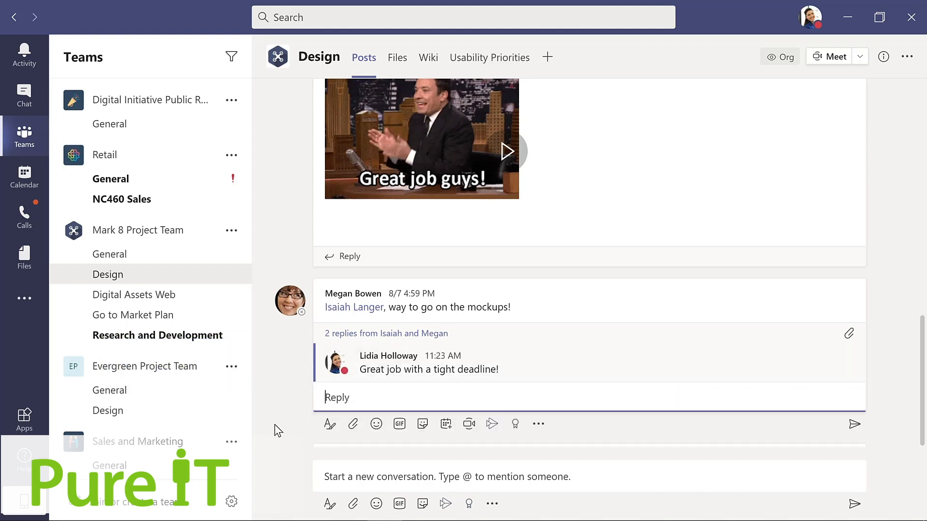
Post Contoso Marketing Principles-2021.pptx from the computer, mentioning the Design channel, with ", please review this presentation for our upcoming meeting.".
left_click(334, 478)
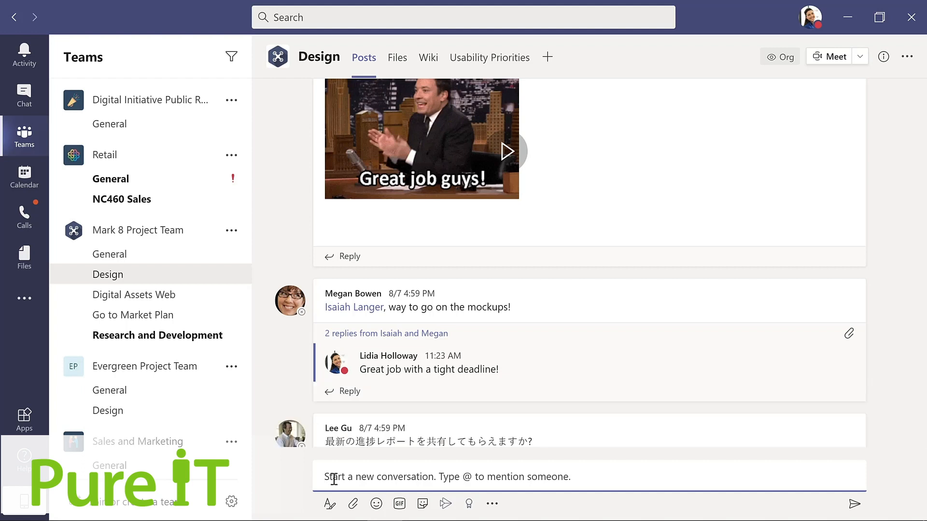
left_click(353, 505)
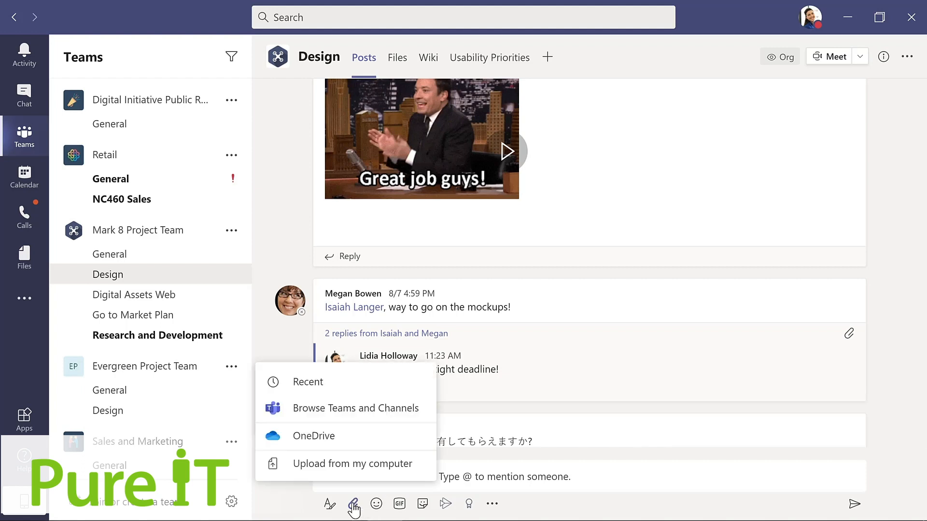
left_click(299, 464)
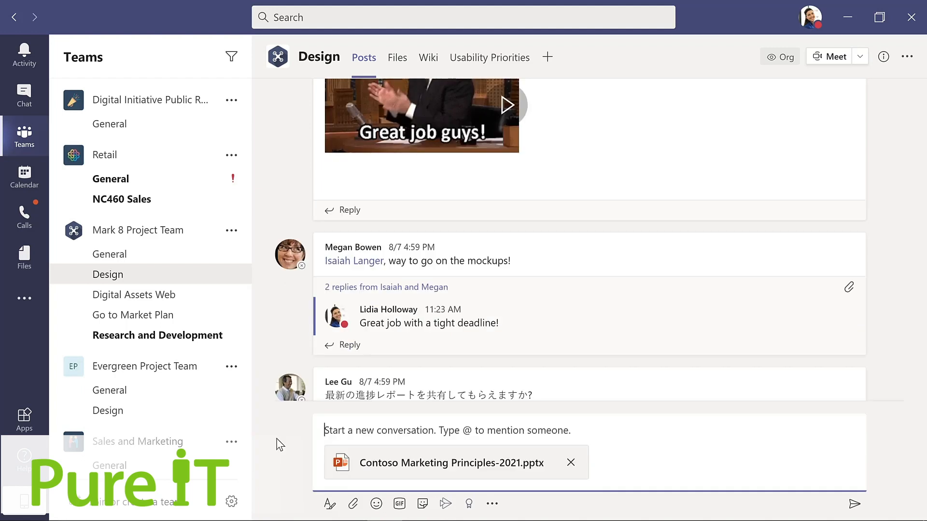
type("@")
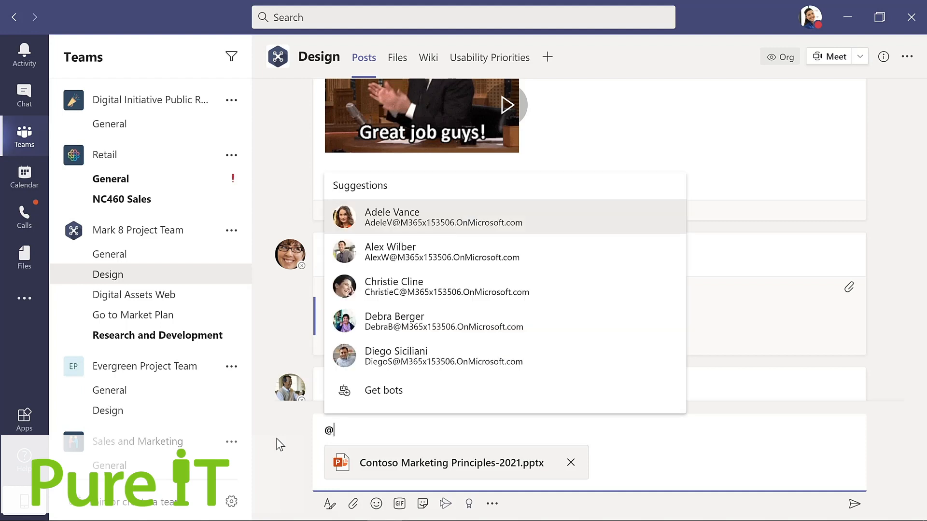
type("chann")
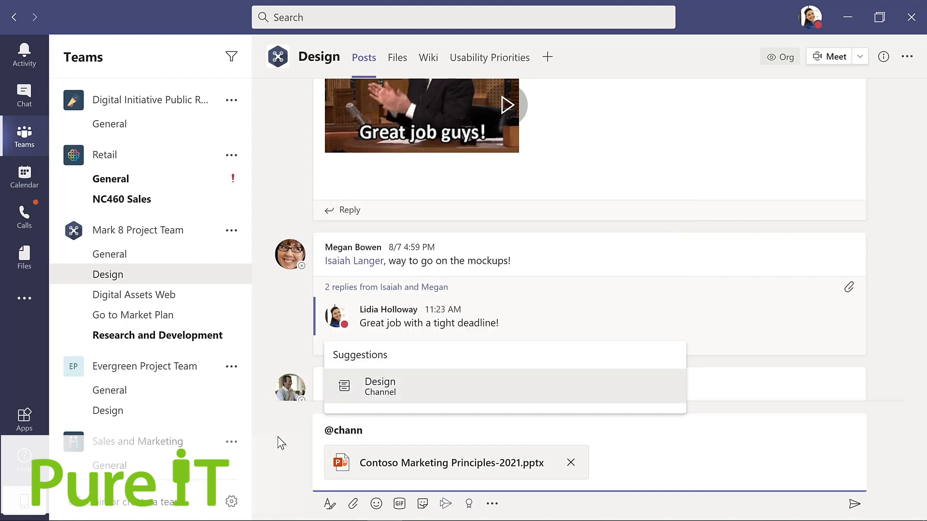
left_click(389, 397)
type(", please review this presentation for our upcoming meeting.")
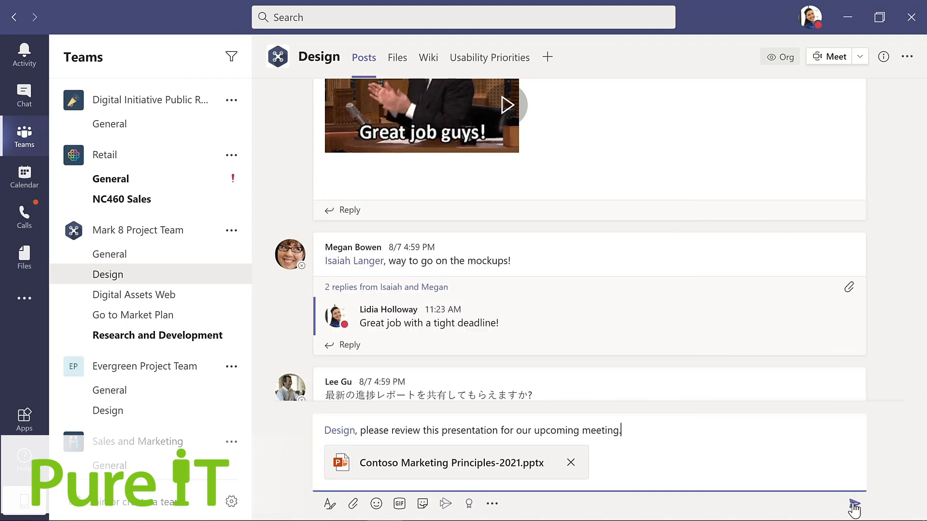
left_click(854, 506)
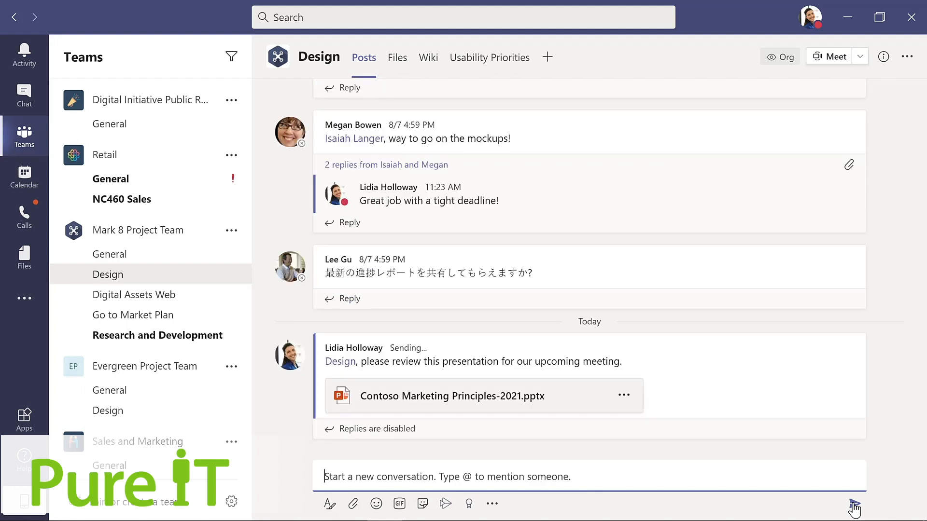
Add a heart reaction to the "way to go on the mockups!" post and look through its additional message actions.
mouse_move(698, 137)
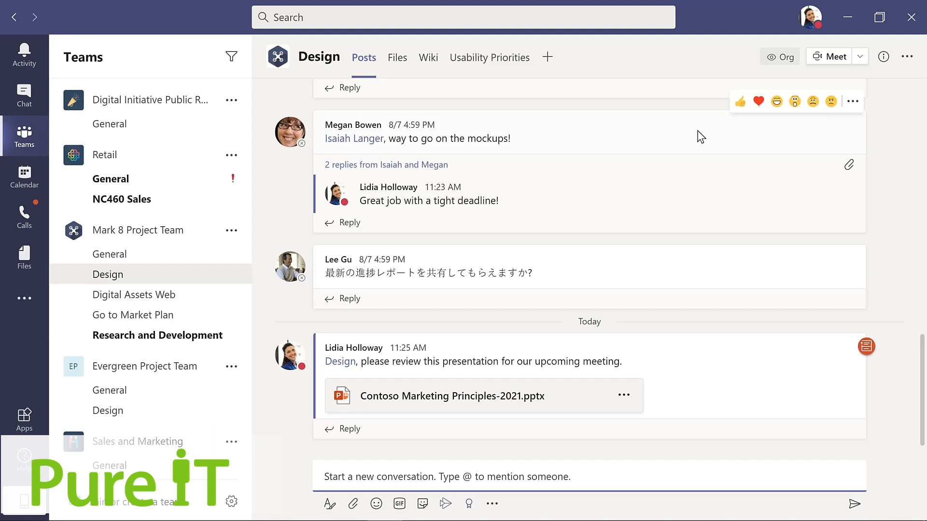
left_click(759, 103)
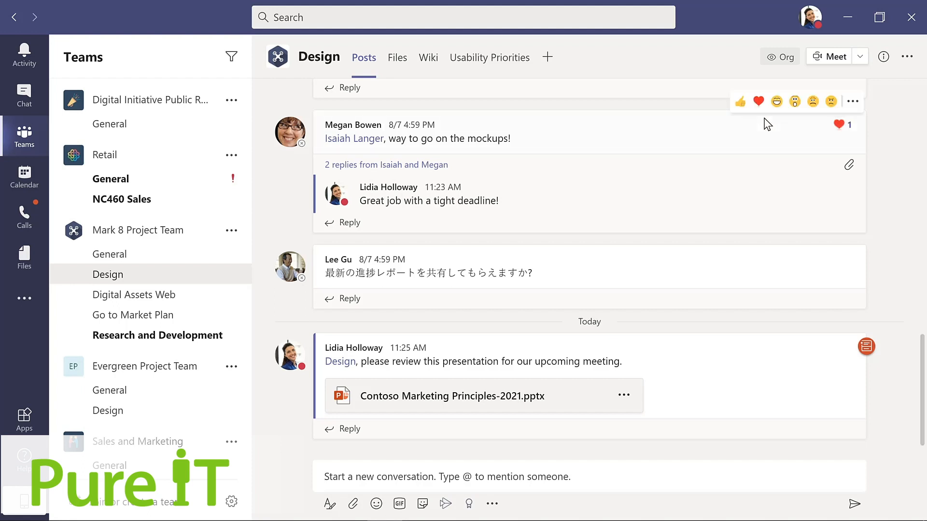
left_click(852, 101)
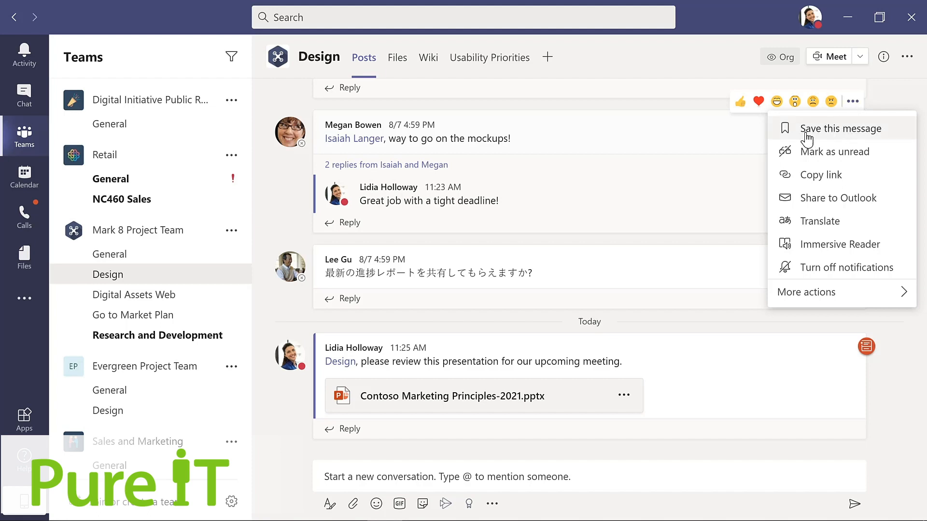
left_click(711, 141)
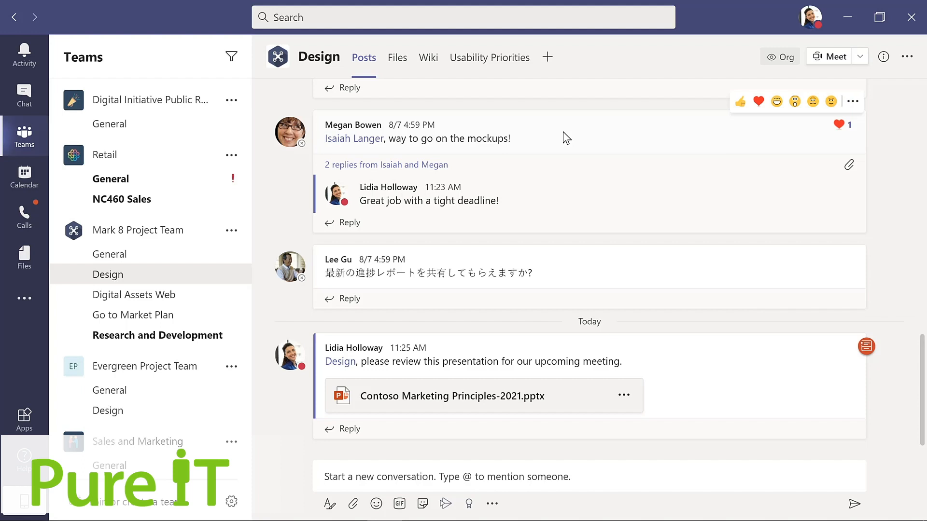
Start a new chat with the IT admin and send "What's the update on the new laptops for my project team?".
left_click(24, 95)
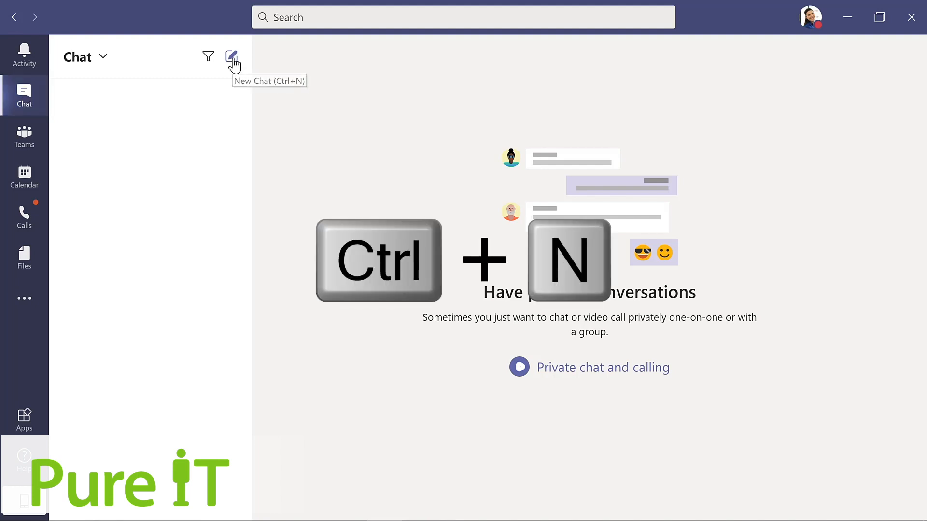
key("ctrl+n")
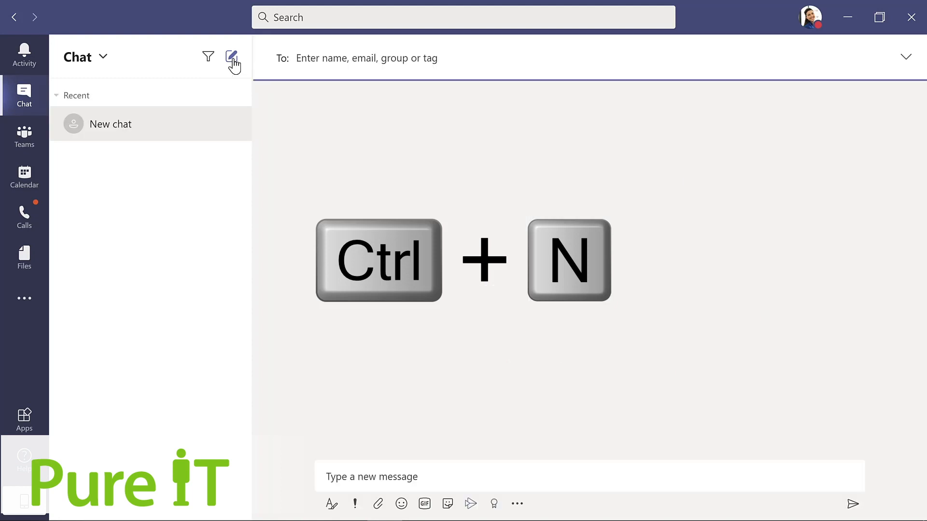
type("all")
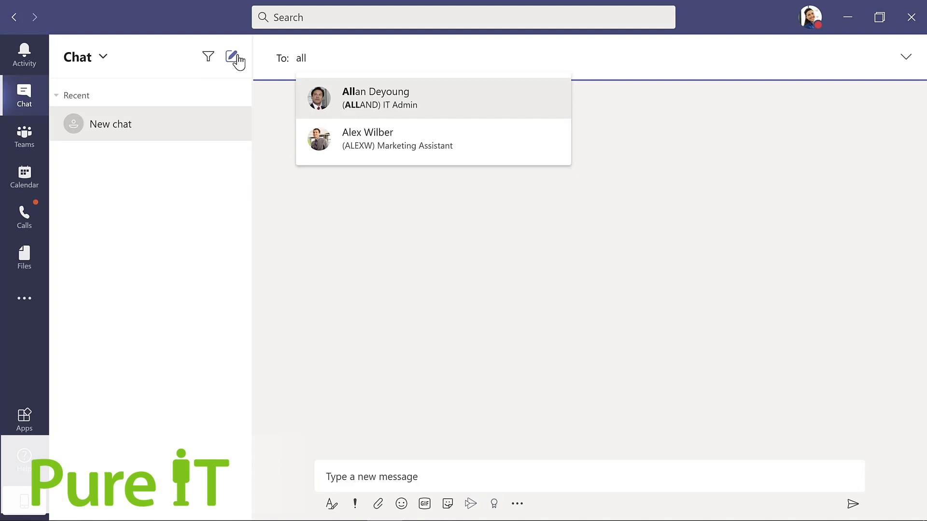
key("Return")
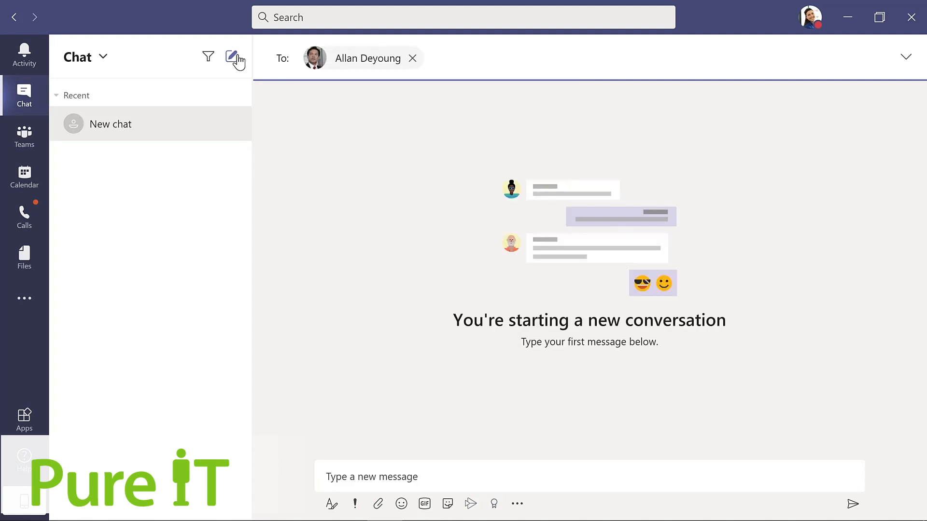
left_click(371, 471)
type("What's the update on the new laptops for my project team?")
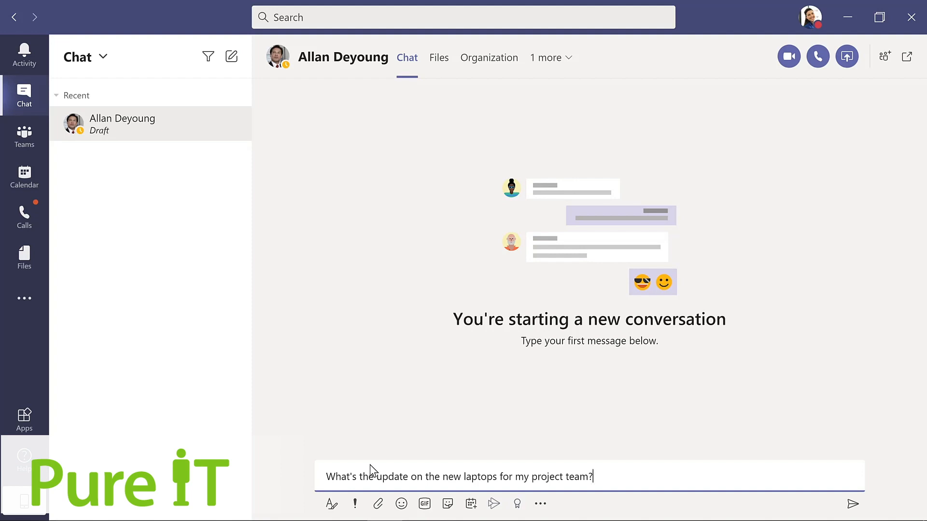
key("Return")
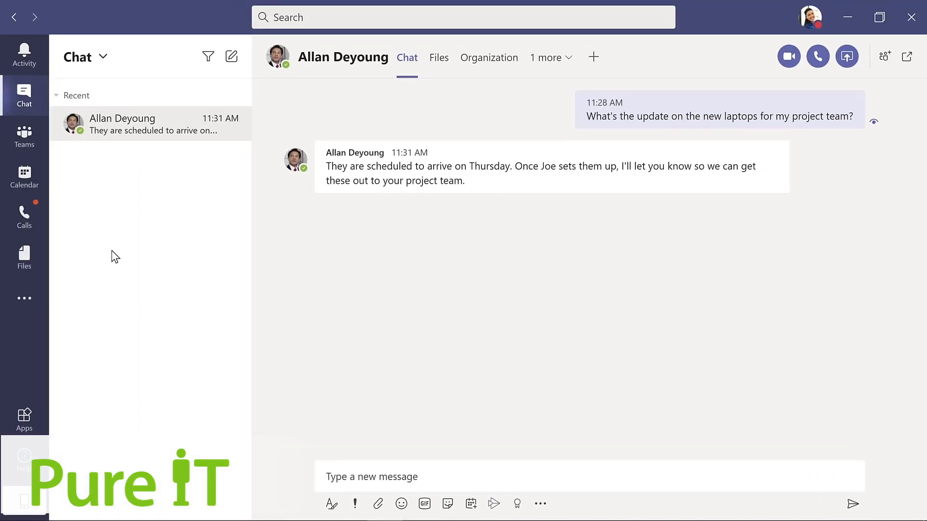
Reply to the IT admin in the chat with a celebratory GIF found under "yay" and the text "Thanks so much!".
left_click(425, 504)
type("yay")
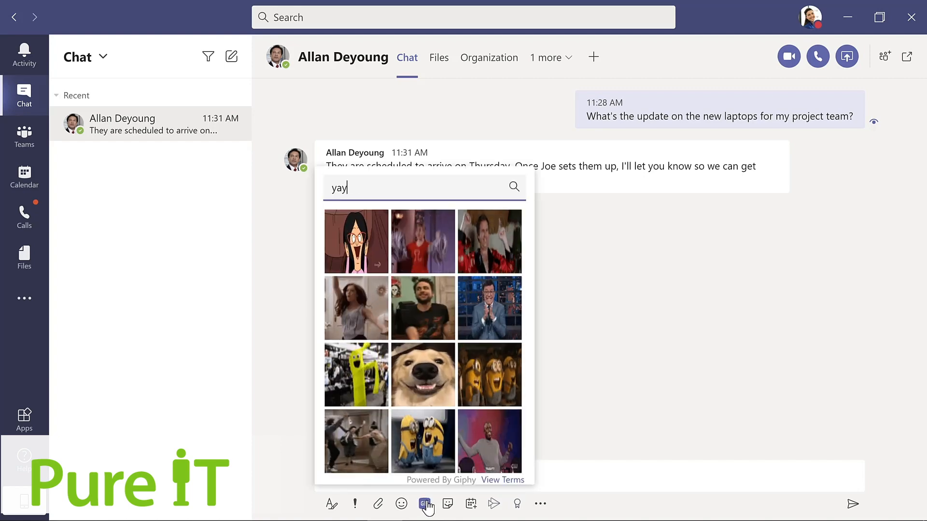
left_click(353, 440)
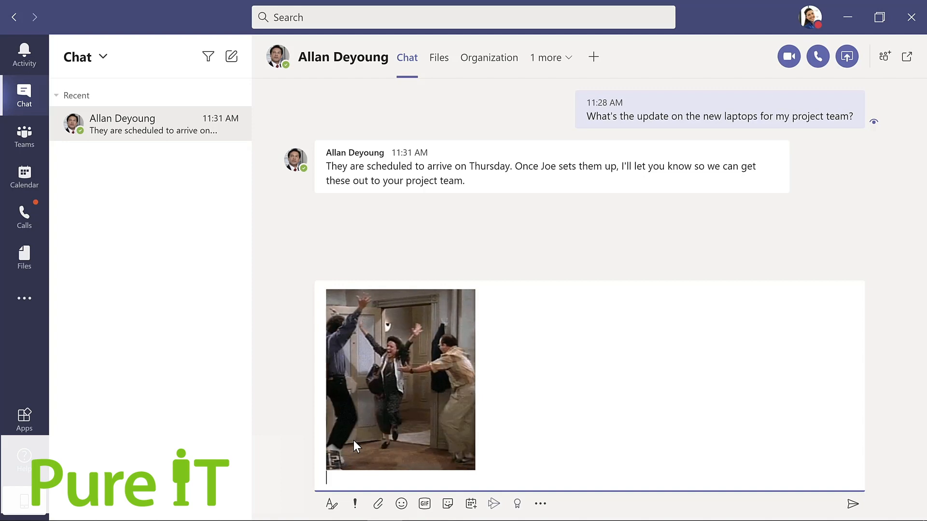
type("Thanks")
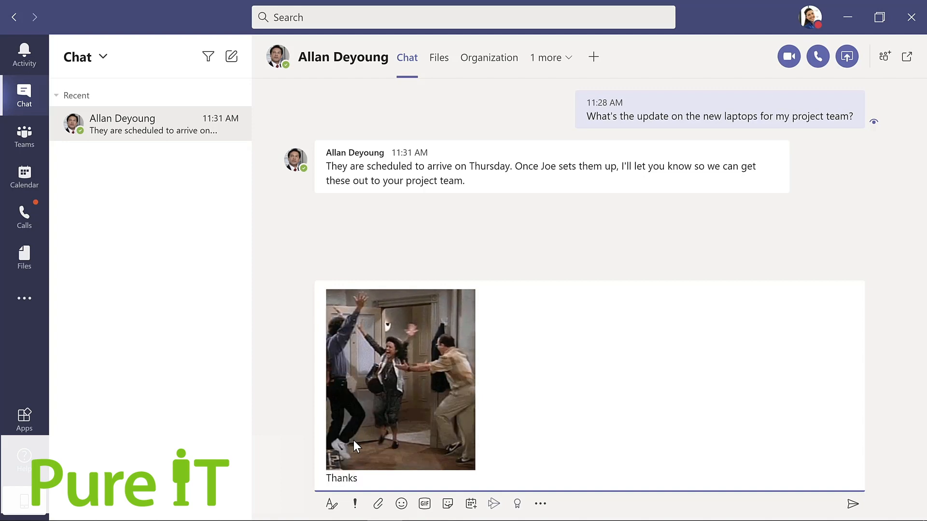
type(" so muc")
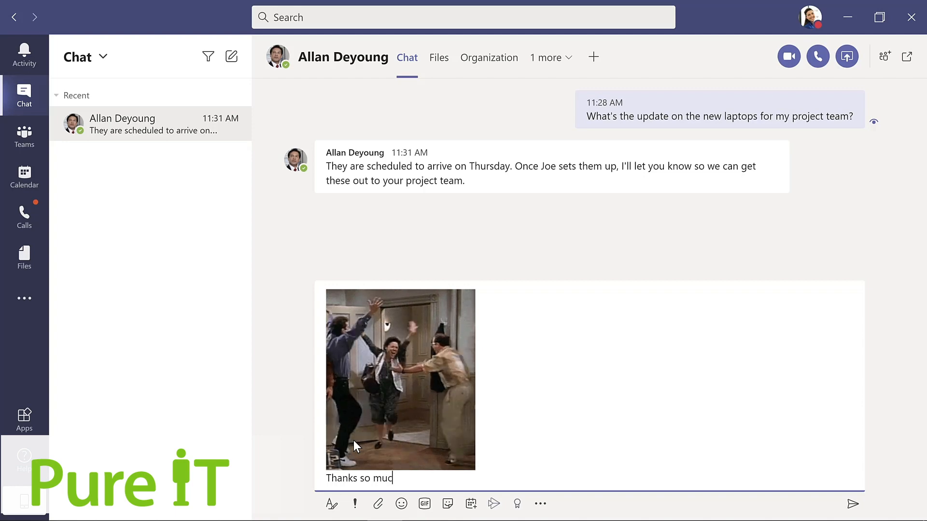
type("h!")
key("Return")
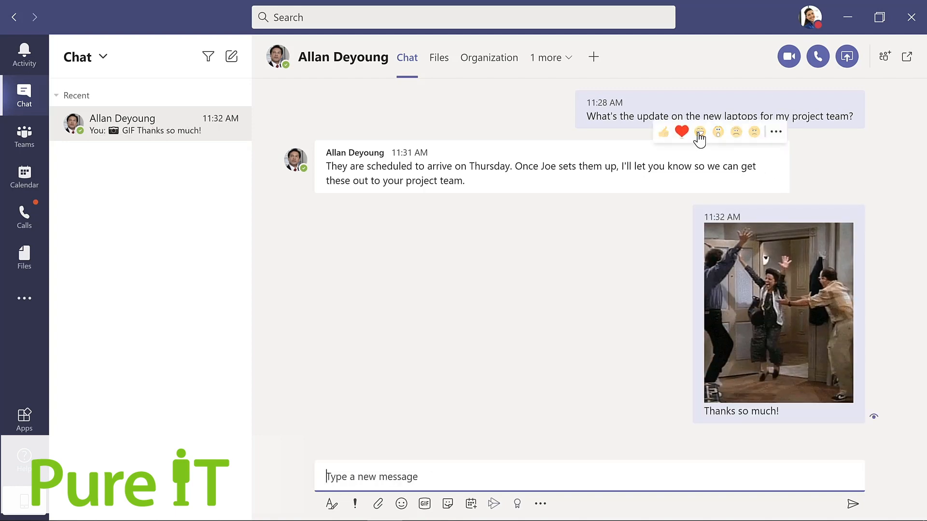
Add a laugh reaction to the IT admin's message about the laptop delivery and pin the chat.
left_click(699, 133)
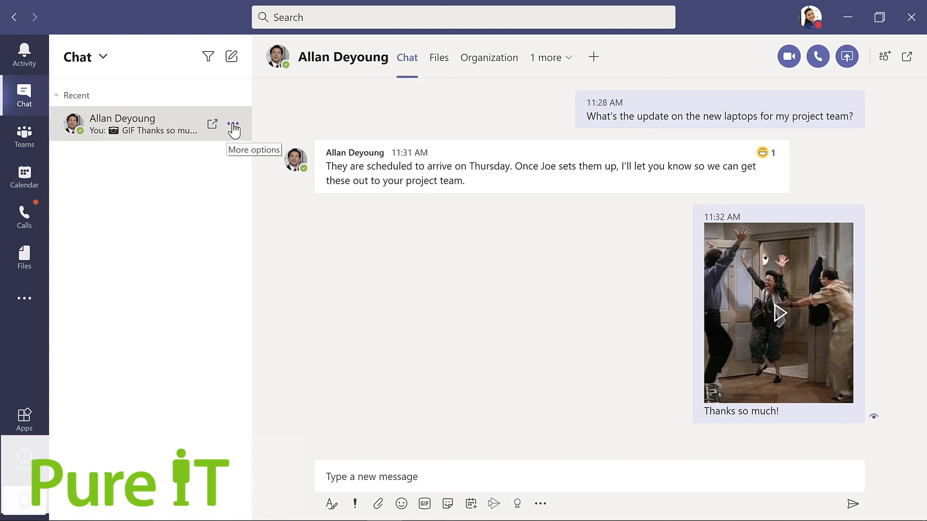
left_click(233, 126)
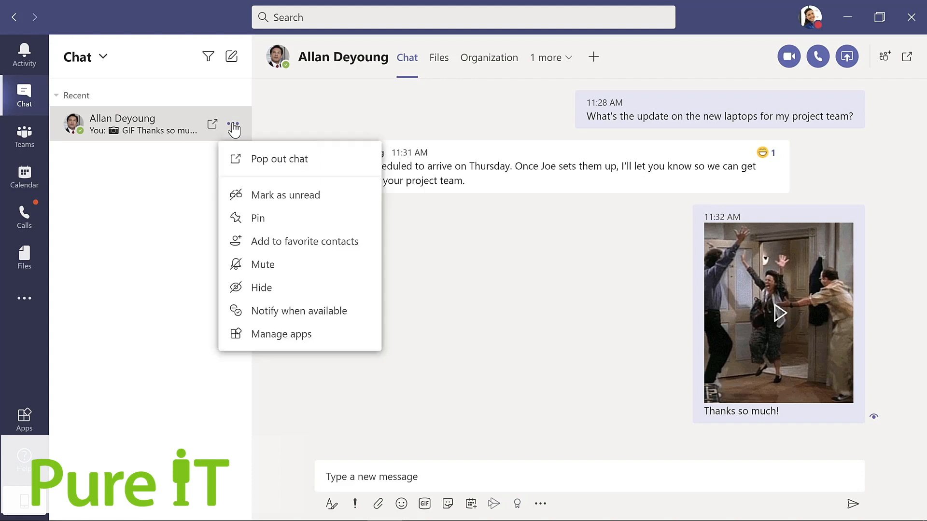
left_click(253, 220)
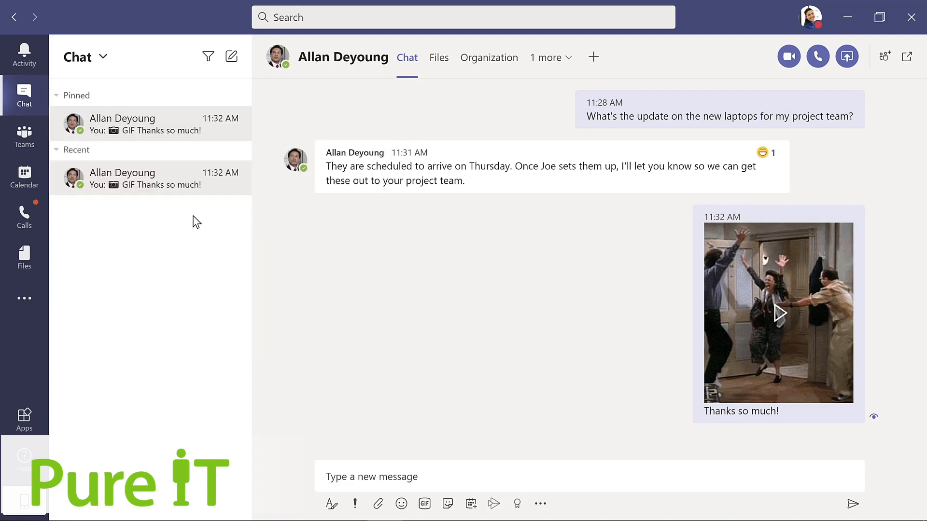
Open the calendar, view it as a full week, and return it to the work week view.
left_click(25, 177)
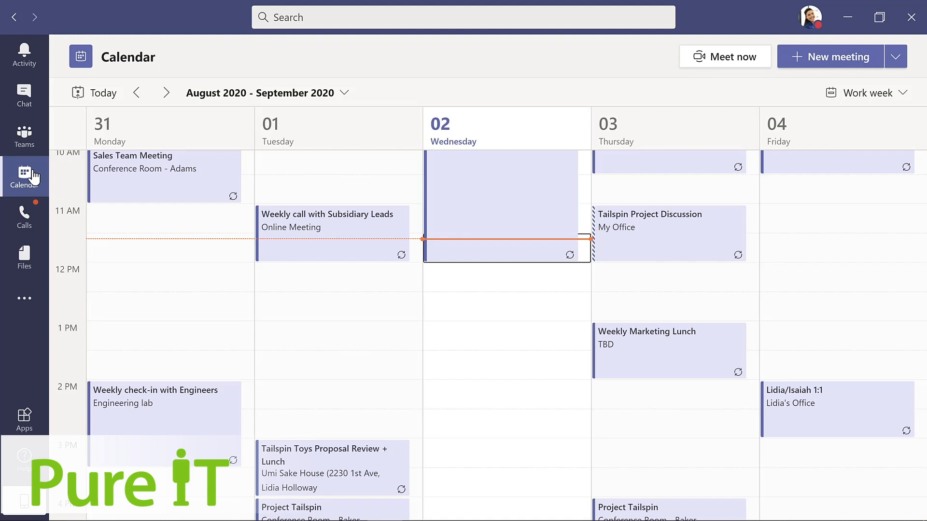
left_click(900, 96)
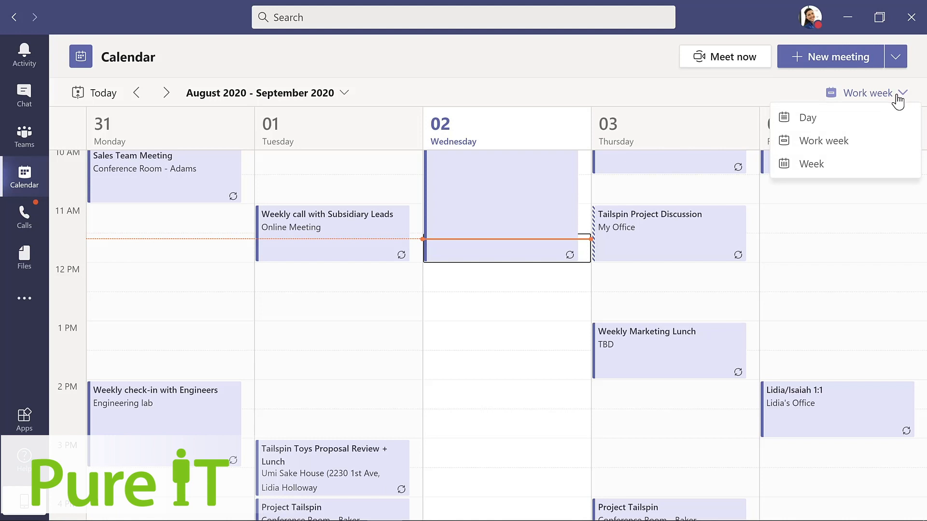
left_click(830, 164)
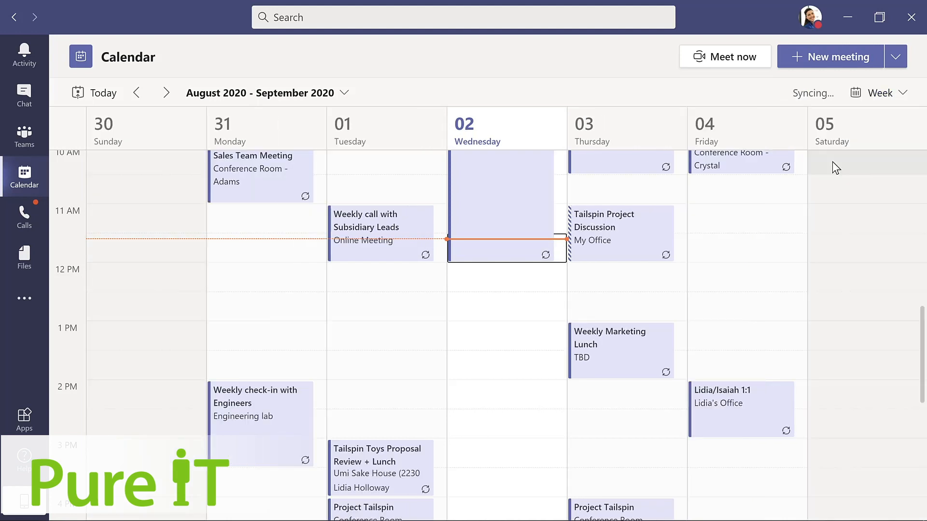
left_click(897, 97)
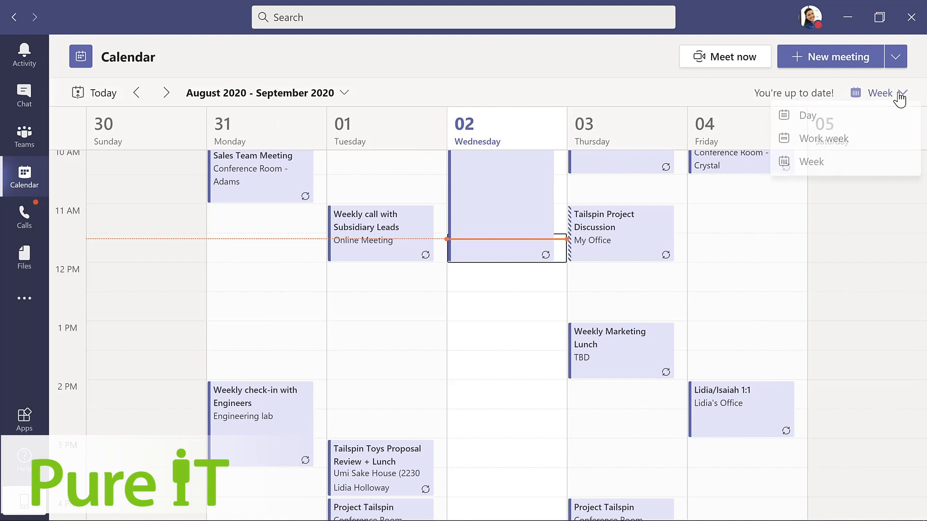
left_click(854, 142)
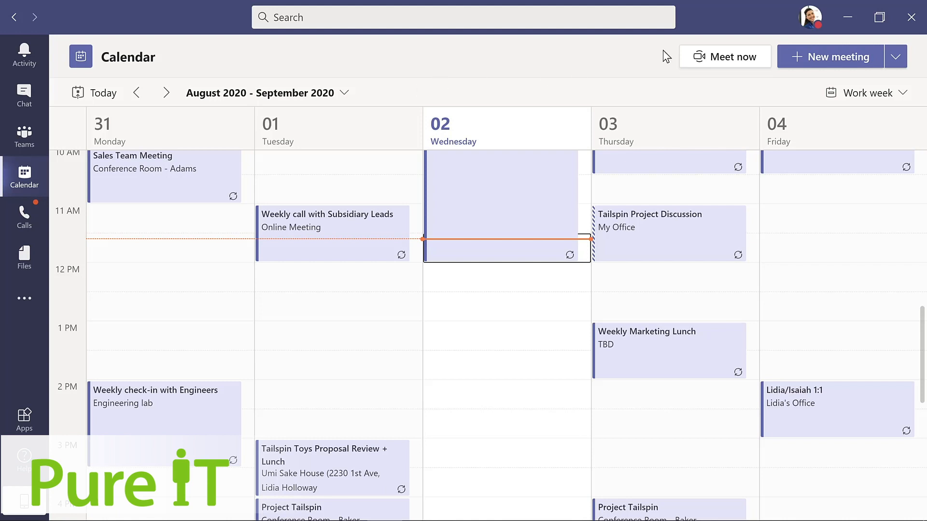
Create a new meeting titled "Evergreen Design Meeting" and add the four project members as required attendees.
left_click(819, 55)
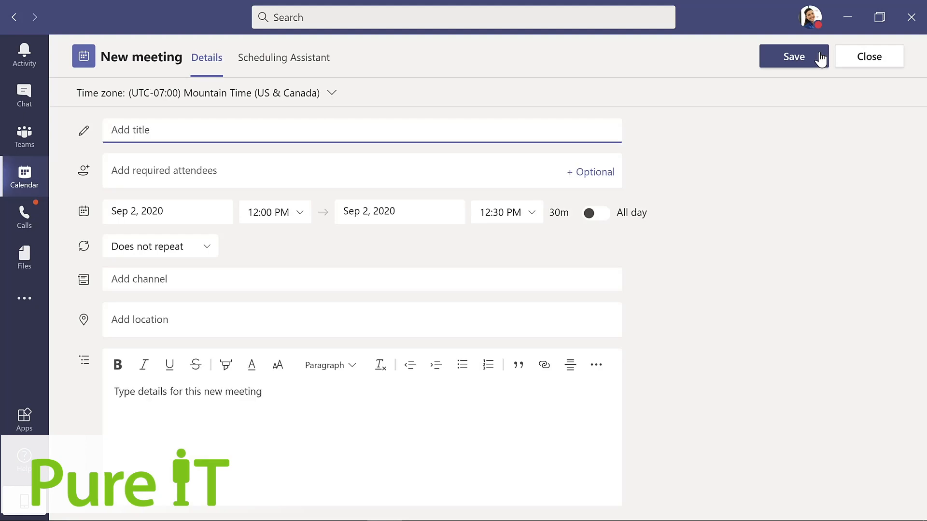
type("Evergreen Design Meeting")
left_click(228, 170)
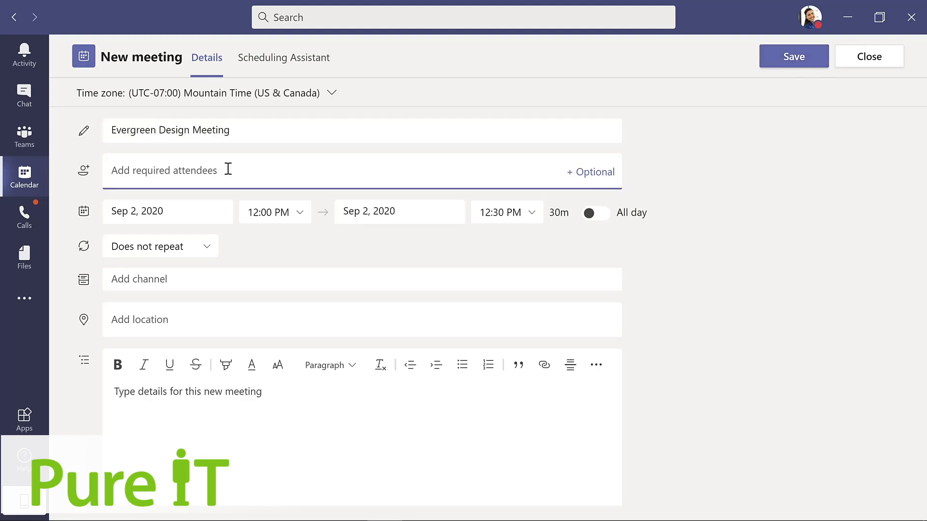
type("lynn")
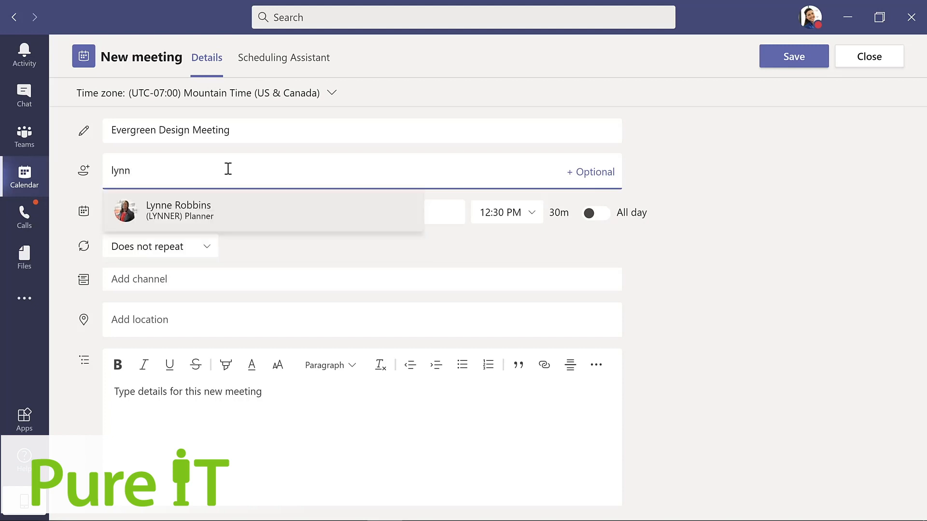
key("Return")
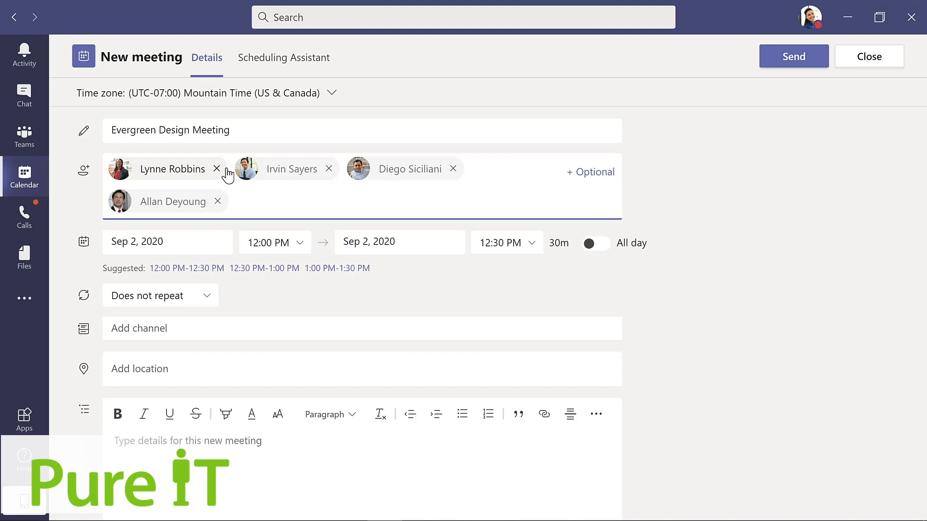
Move the meeting to Sep 8, 2020 and extend its end to 1:00 PM using the Scheduling Assistant.
left_click(196, 238)
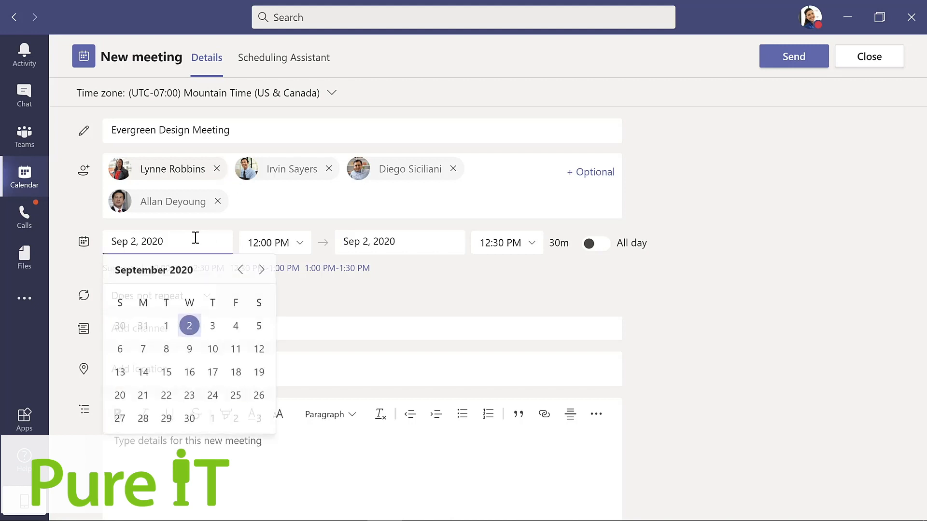
left_click(166, 351)
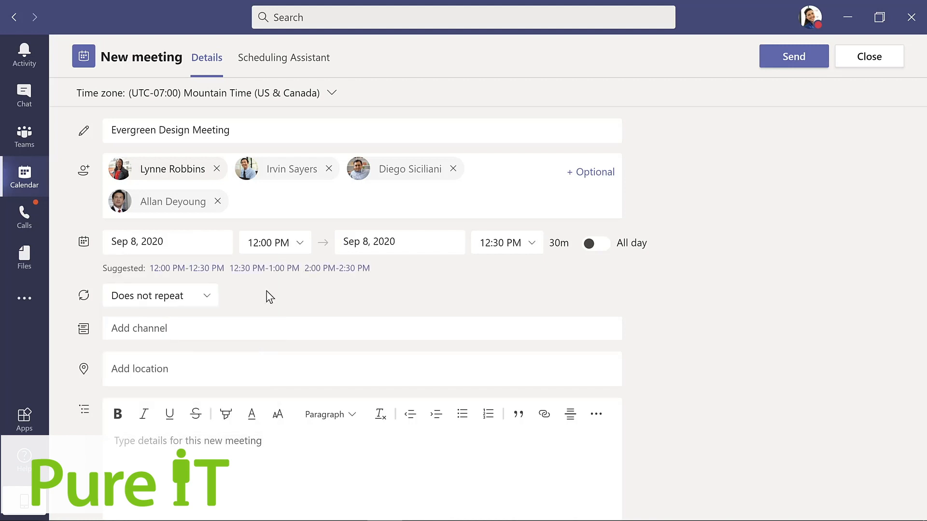
left_click(271, 60)
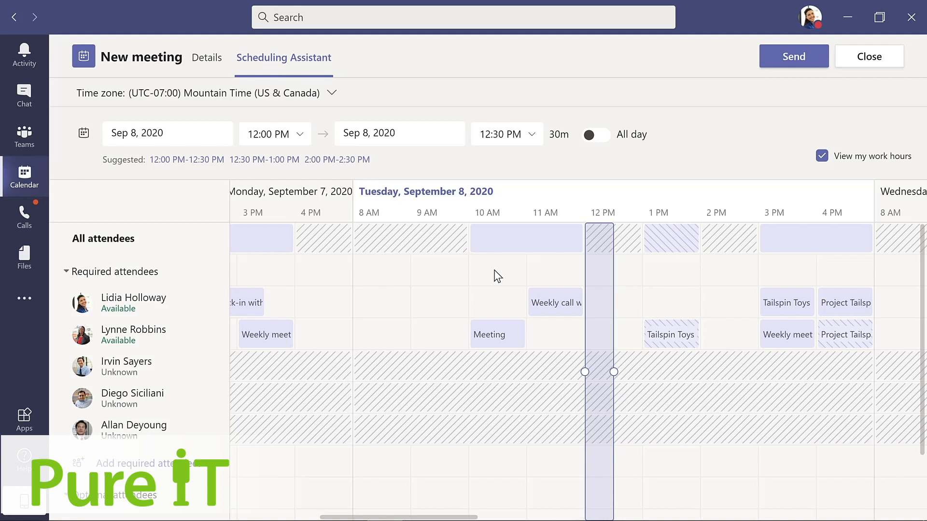
left_click_drag(614, 375, 645, 373)
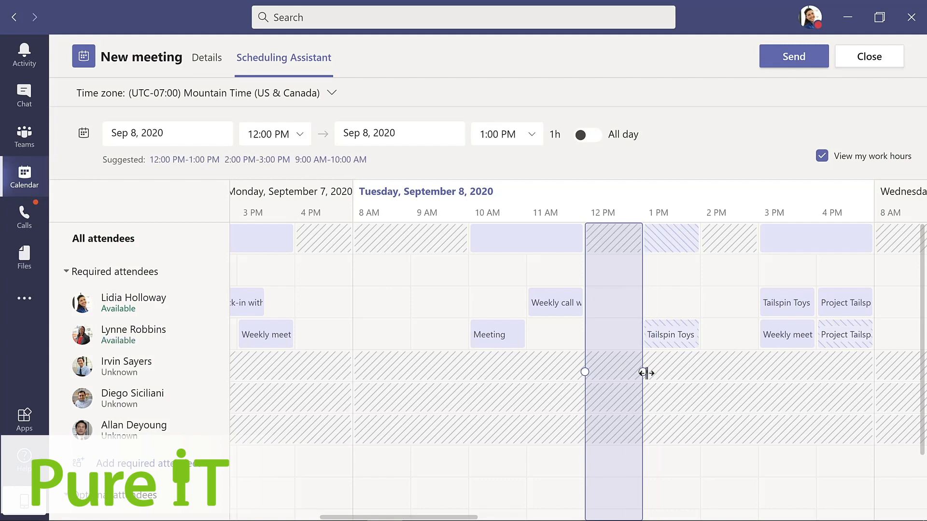
left_click(207, 59)
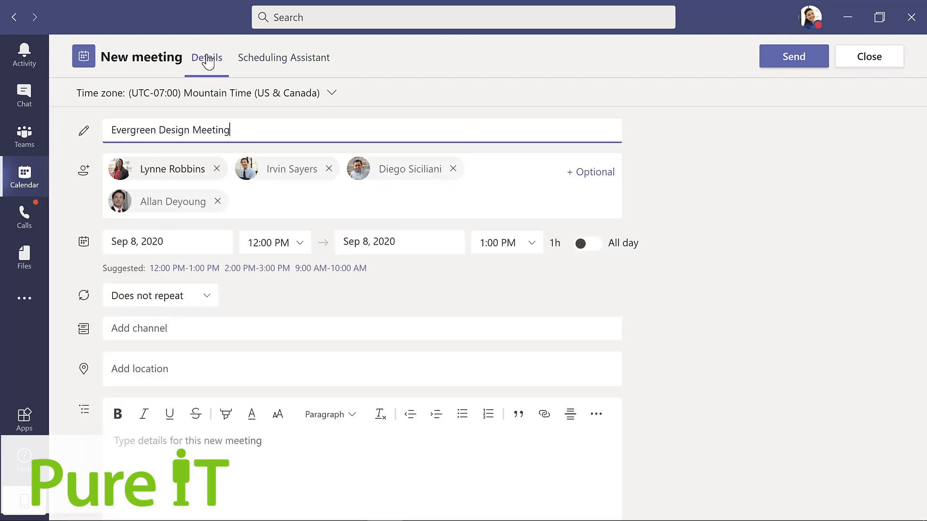
Send the meeting invitation with the Evergreen Project Team's Design channel and the details "Kickoff meeting for design team".
left_click(217, 329)
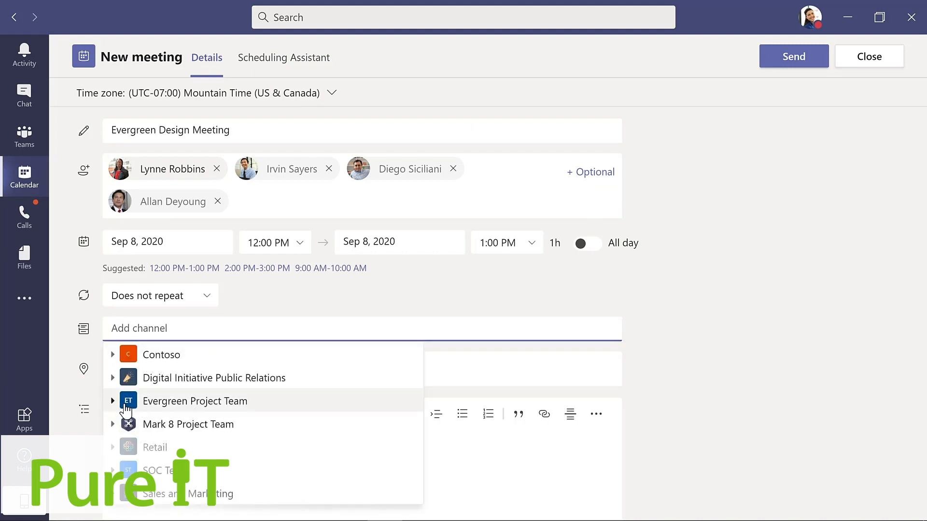
left_click(114, 402)
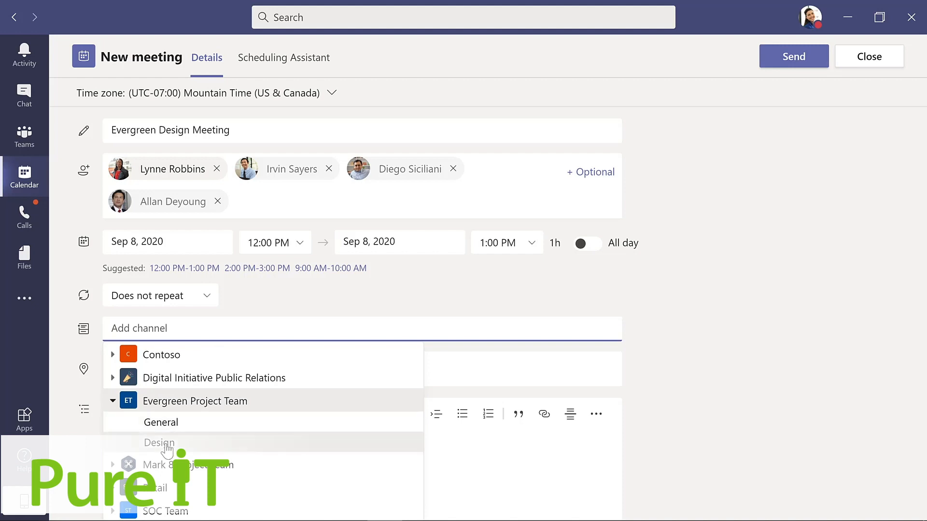
left_click(166, 447)
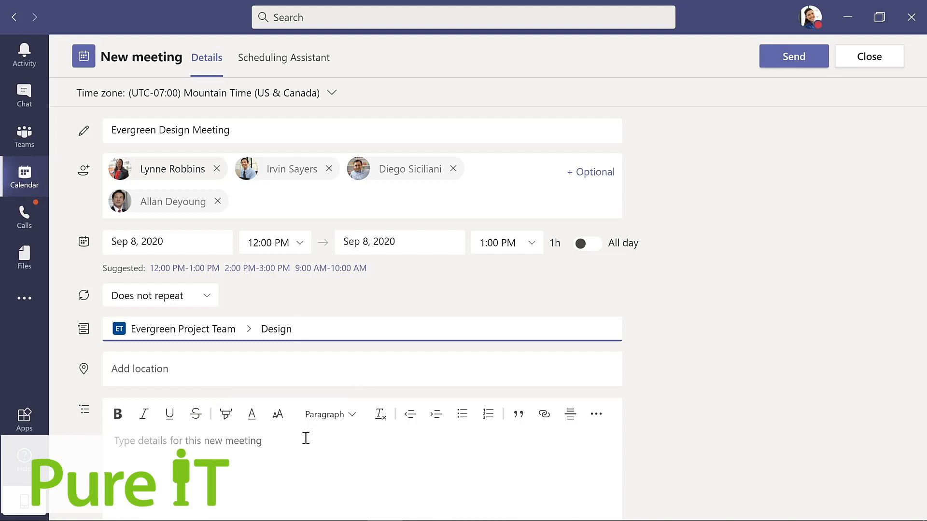
left_click(257, 442)
type("Kickoff meeting for design team")
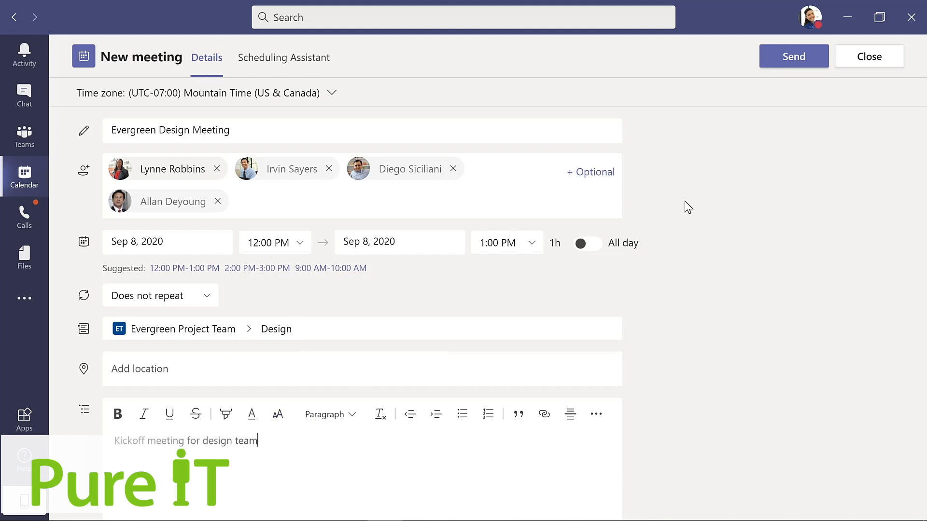
left_click(785, 59)
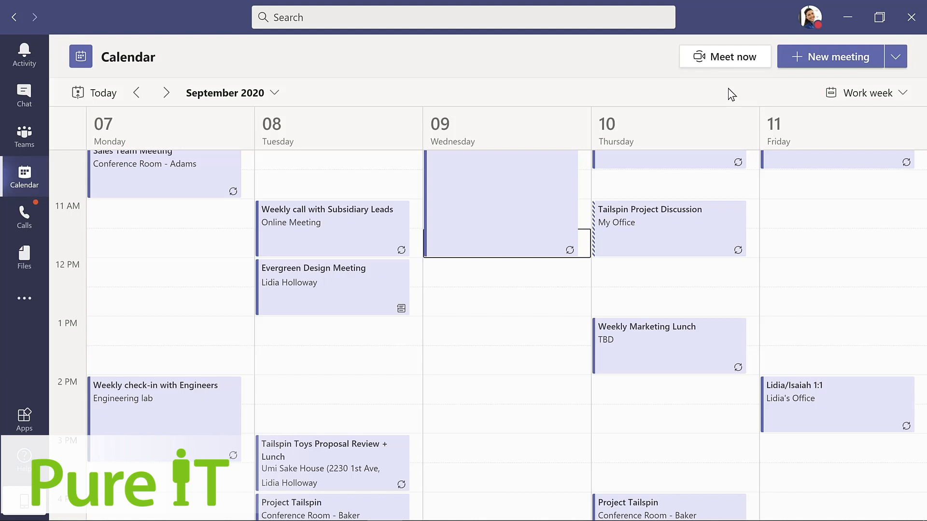
Start an immediate meeting titled "Updates to planning document" in the Mark 8 Project Team's Design channel and open its additional actions.
left_click(26, 138)
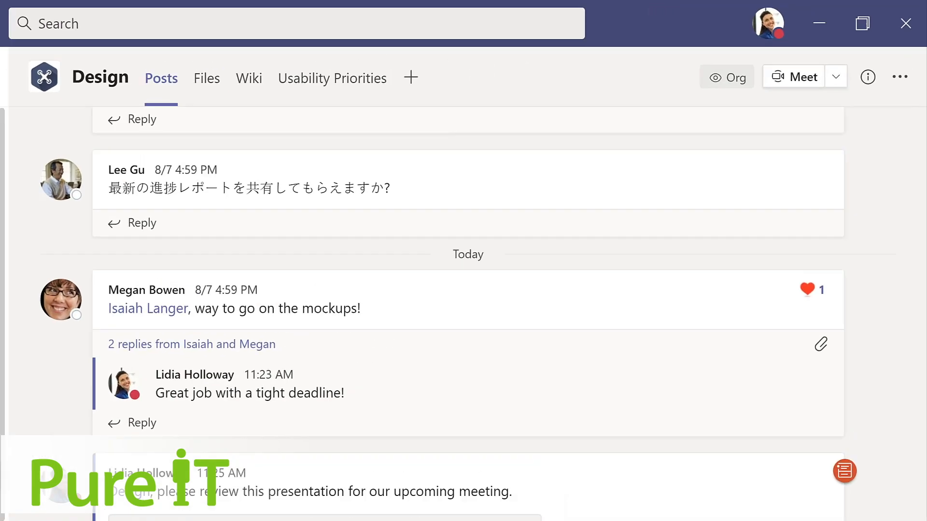
left_click(860, 56)
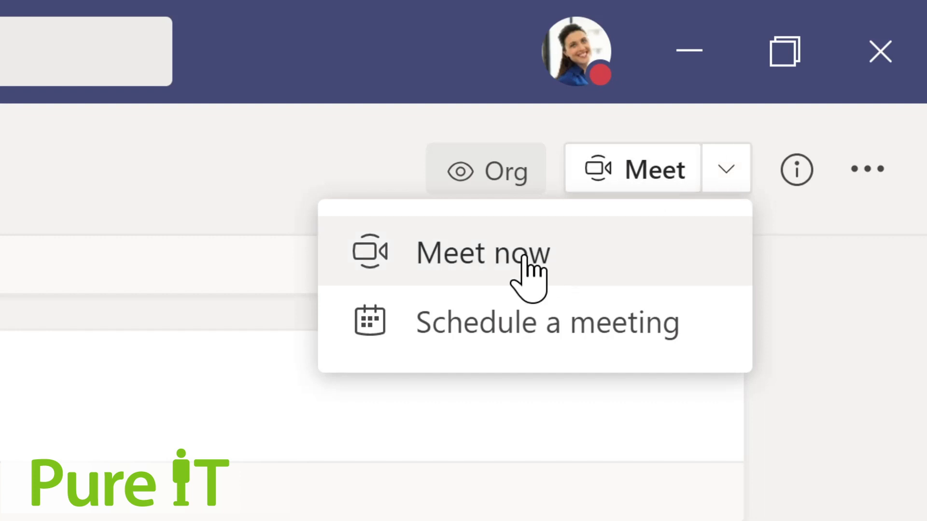
left_click(491, 252)
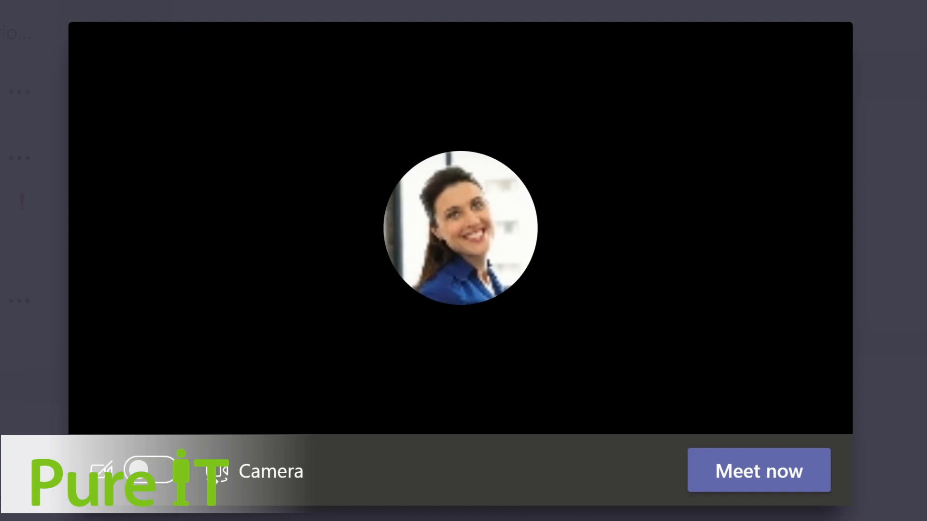
left_click(434, 19)
type("Updates")
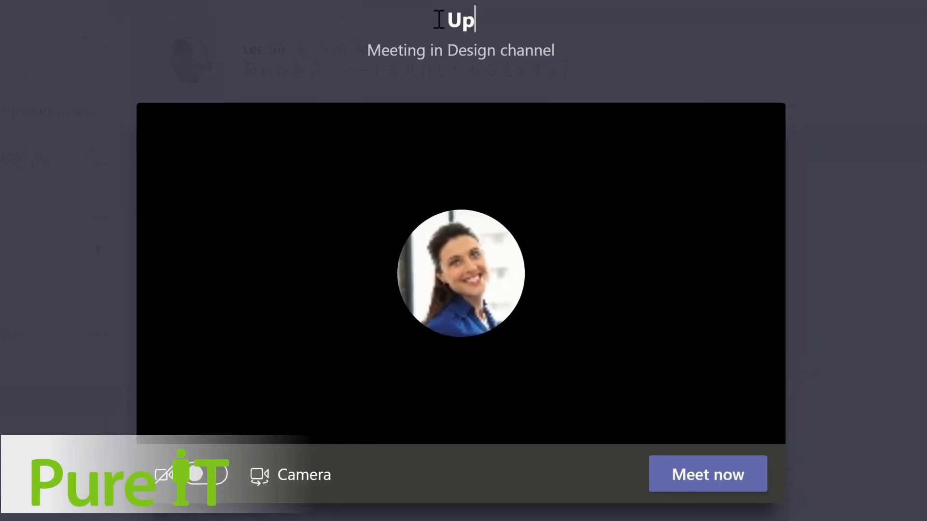
type(" to planning document")
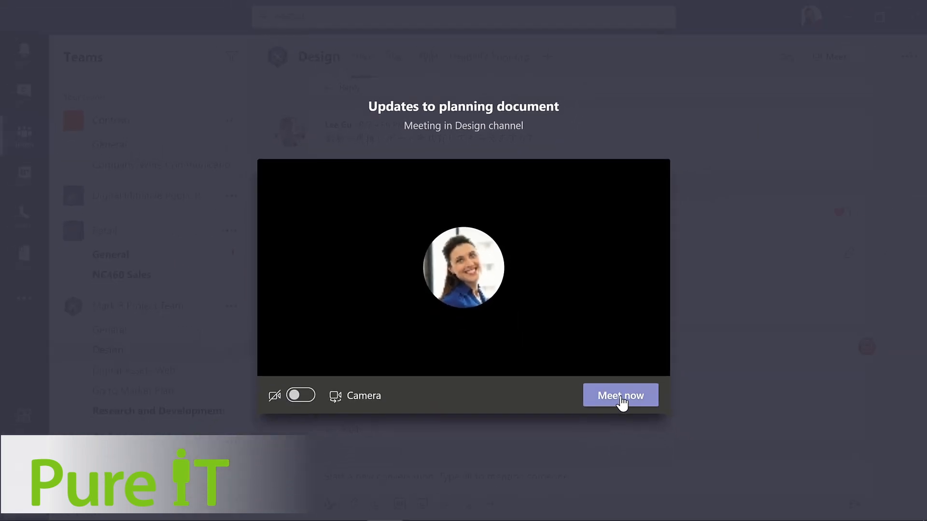
left_click(666, 444)
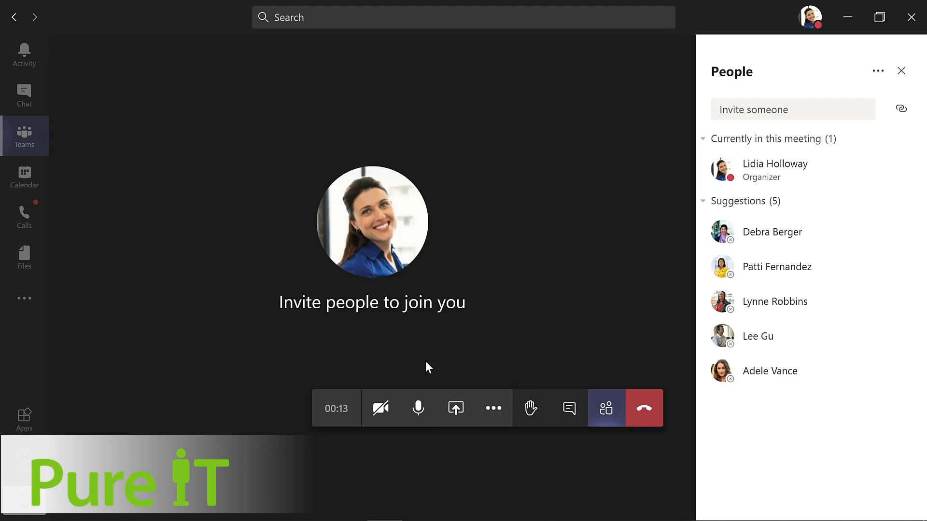
left_click(493, 416)
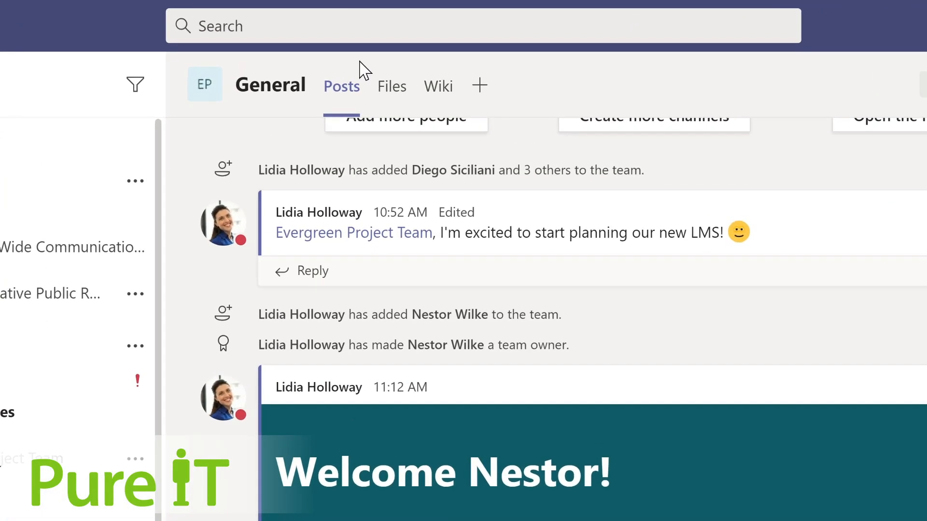
Search for "marketing" and open the Sales and Marketing General channel message asking for Contoso swag for a conference.
left_click(338, 23)
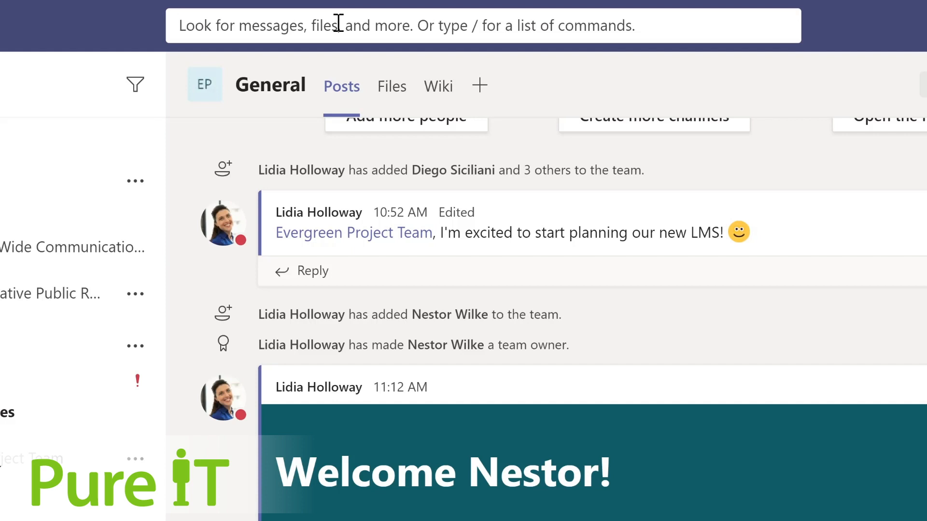
type("marketing")
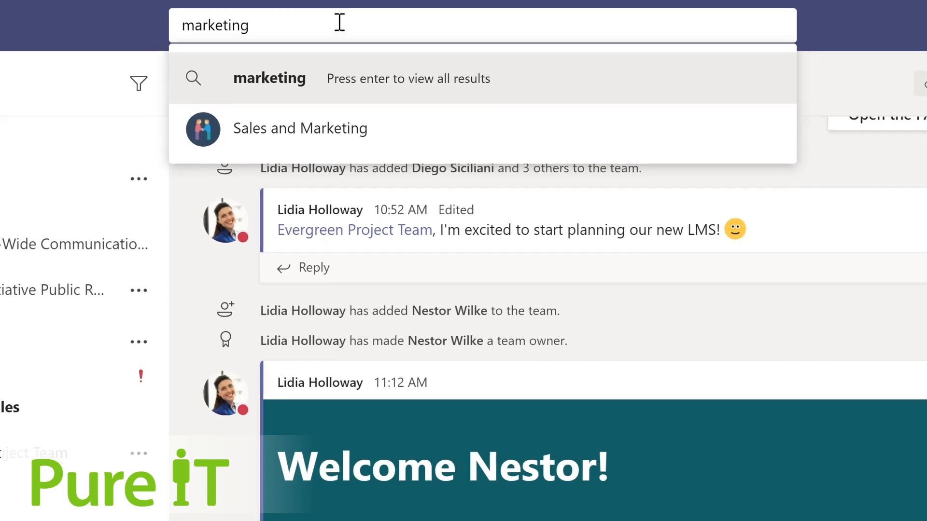
key("Return")
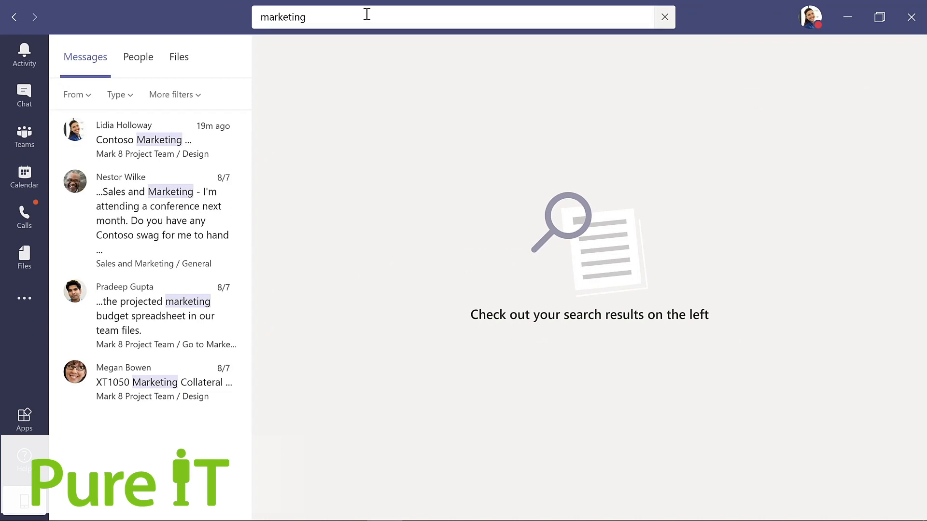
left_click(143, 211)
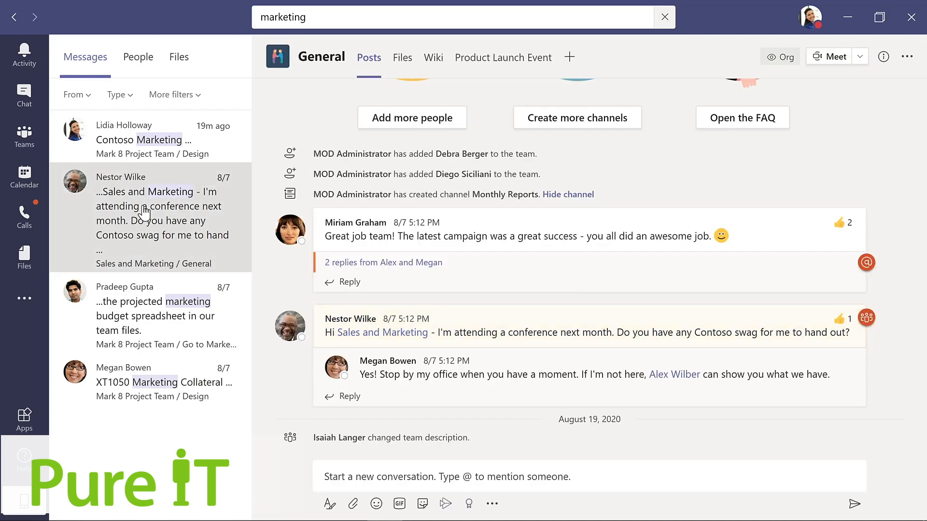
Return to the teams list, view the available slash commands in the search box, and dismiss them.
left_click(24, 135)
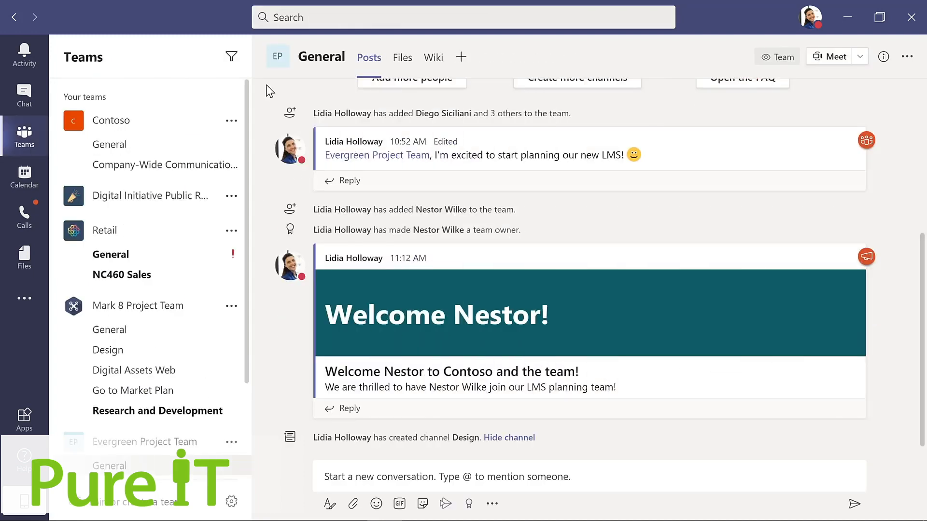
left_click(316, 18)
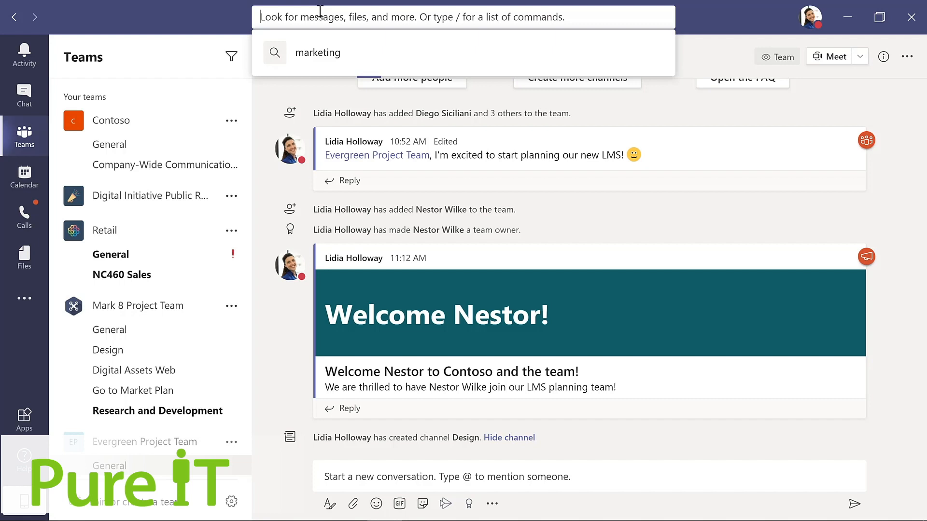
type("/")
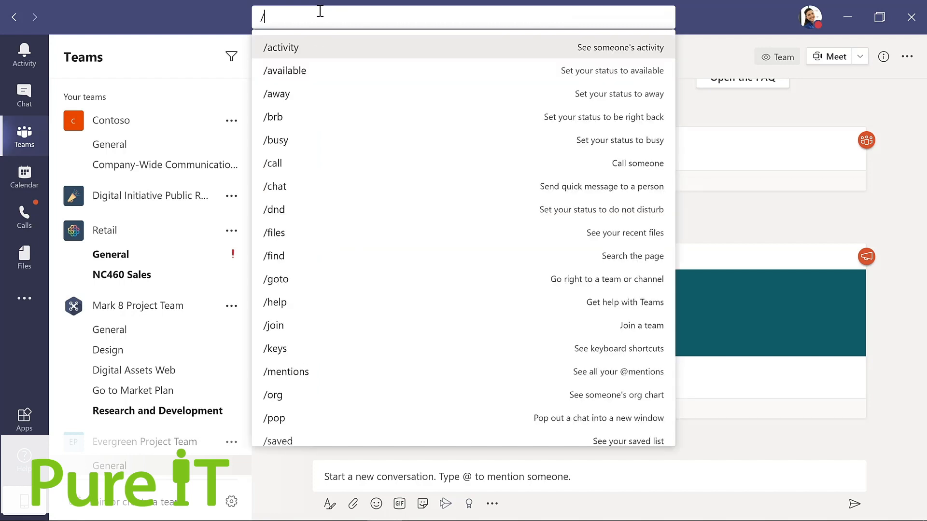
left_click(681, 38)
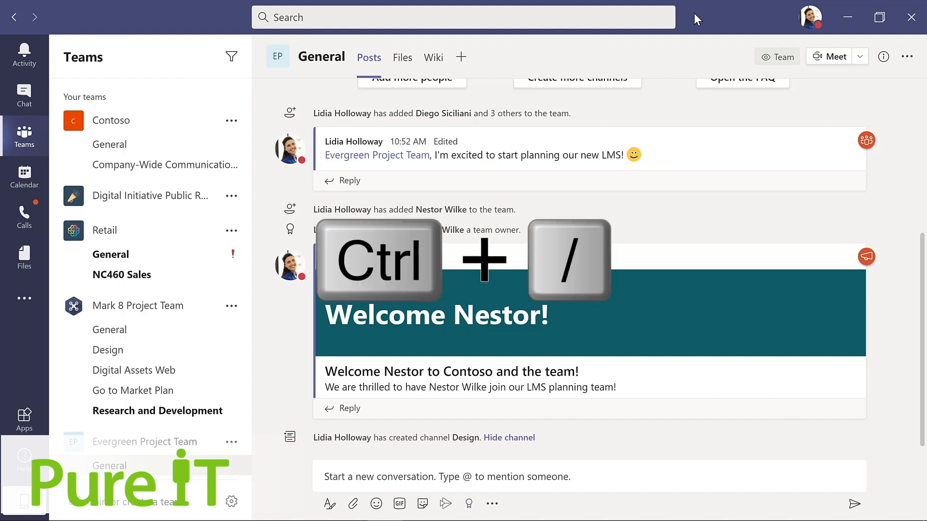
Bring up the slash command list again and open the keyboard shortcuts overview.
key("ctrl+slash")
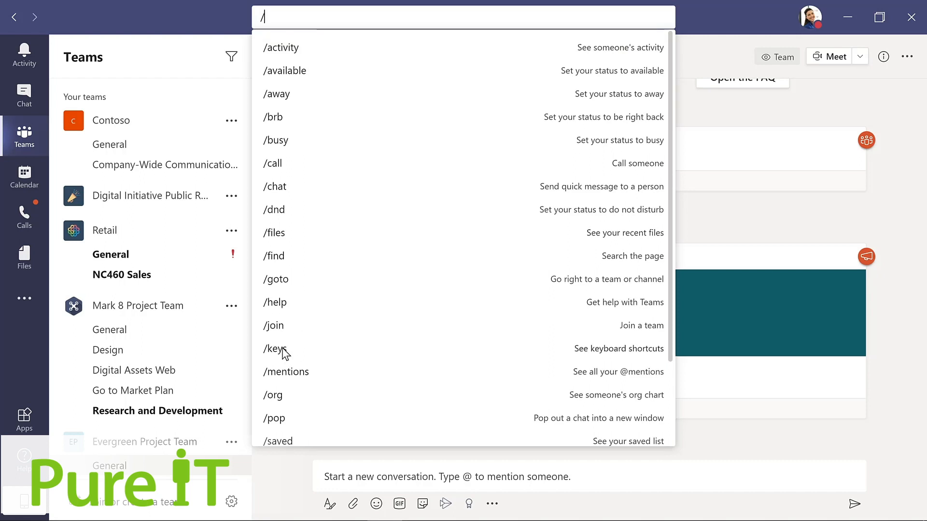
key("Escape")
key("ctrl+period")
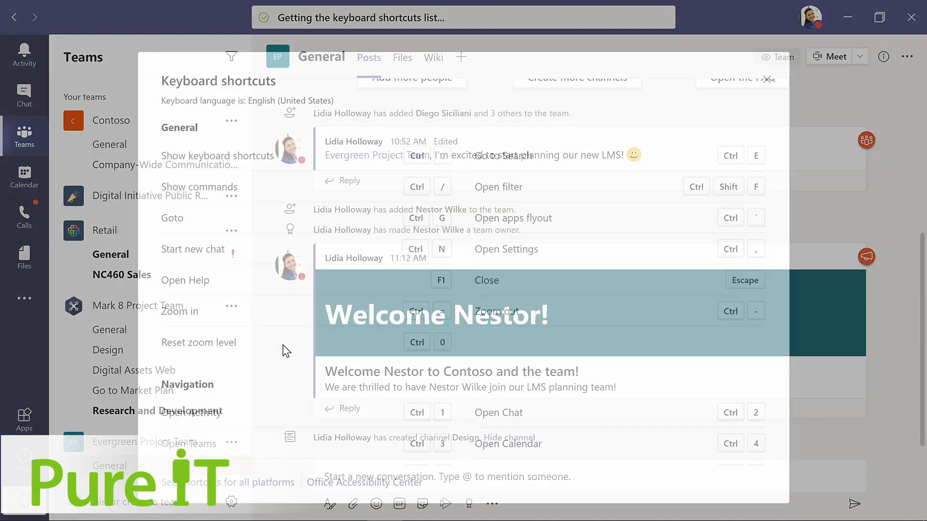